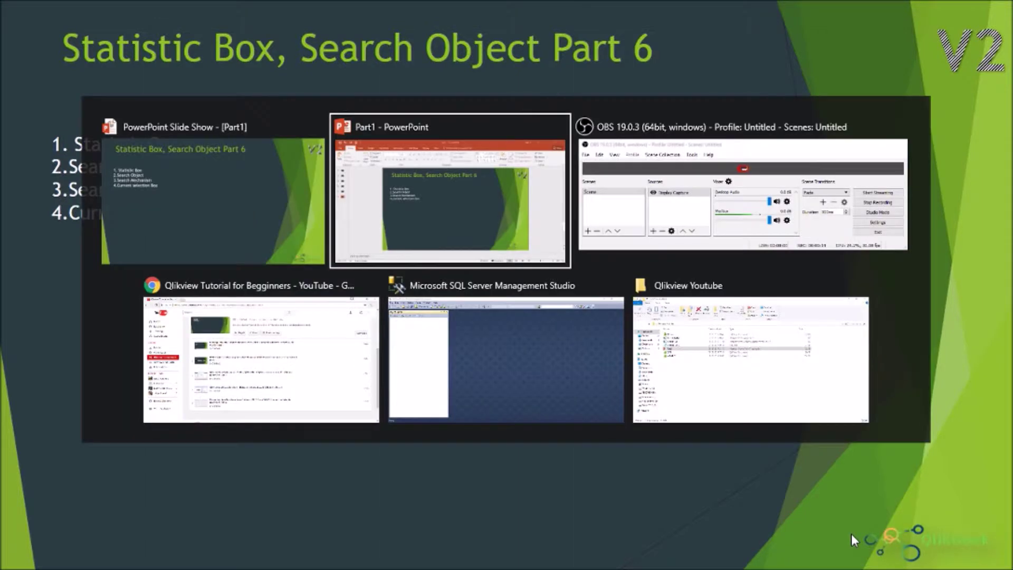
Cycle past the OBS, Chrome and SQL Server windows to the Qlikview Youtube folder.
{"action": "key", "text": "Tab"}
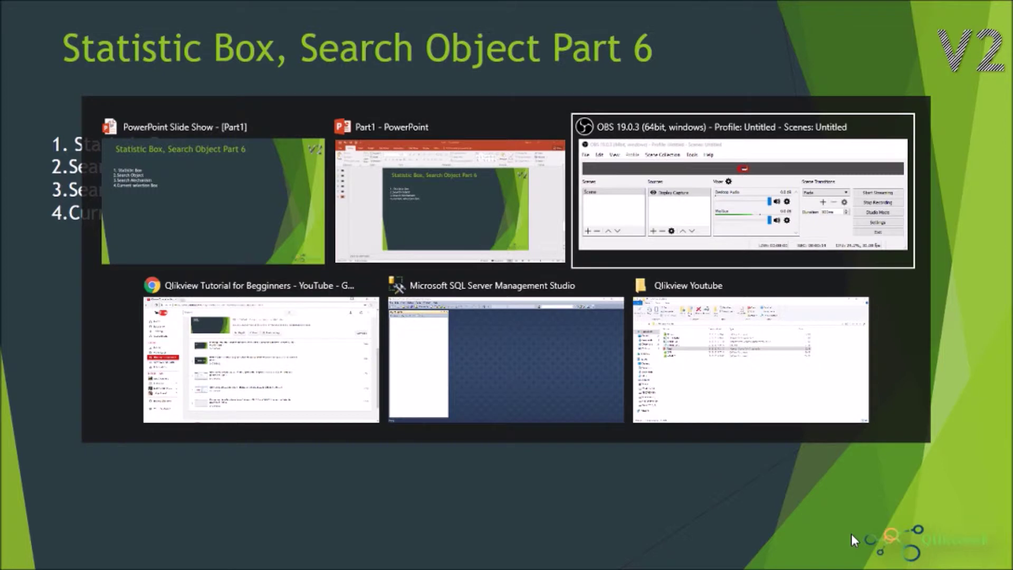
{"action": "key", "text": "Tab"}
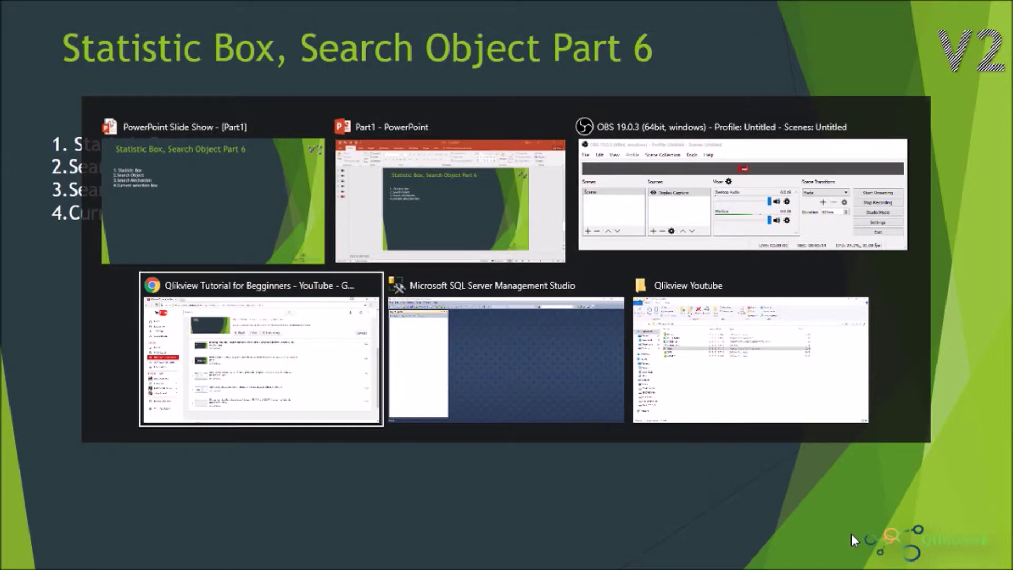
{"action": "key", "text": "Tab"}
{"action": "key", "text": "Tab"}
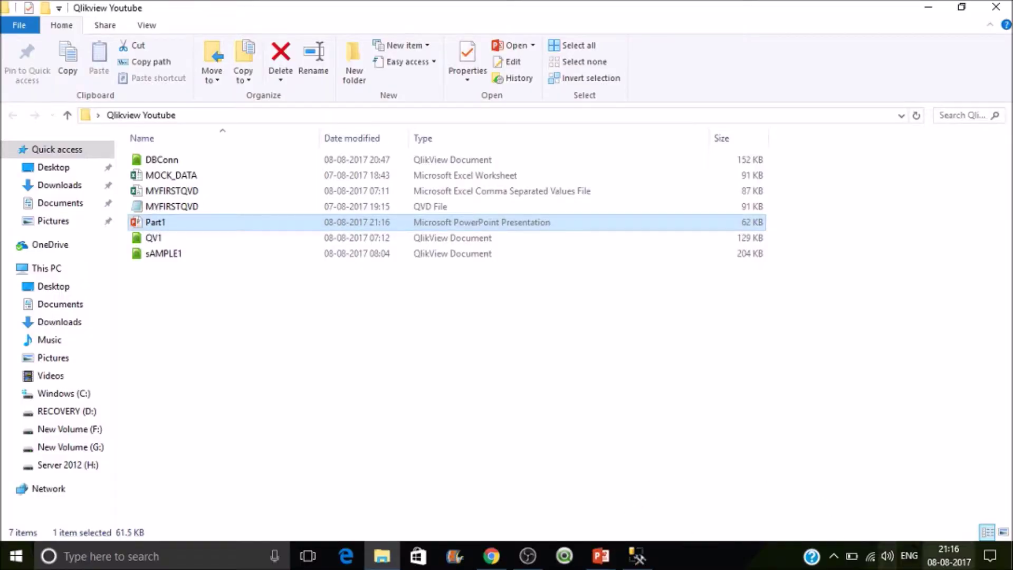
Launch QlikView maximized and open the recent sAMPLE1 document.
{"action": "left_click", "coordinate": [581, 556]}
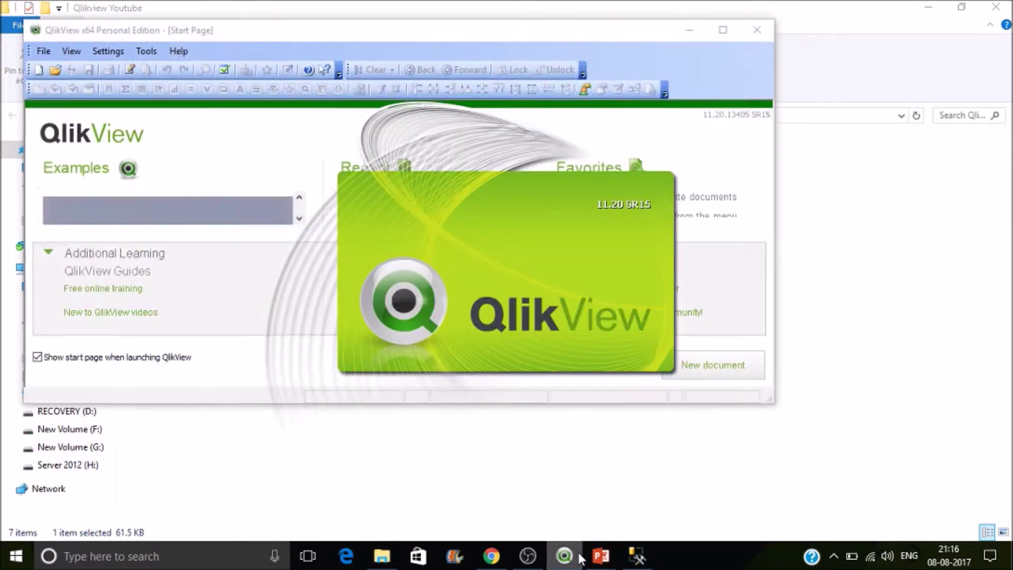
{"action": "left_click", "coordinate": [723, 30]}
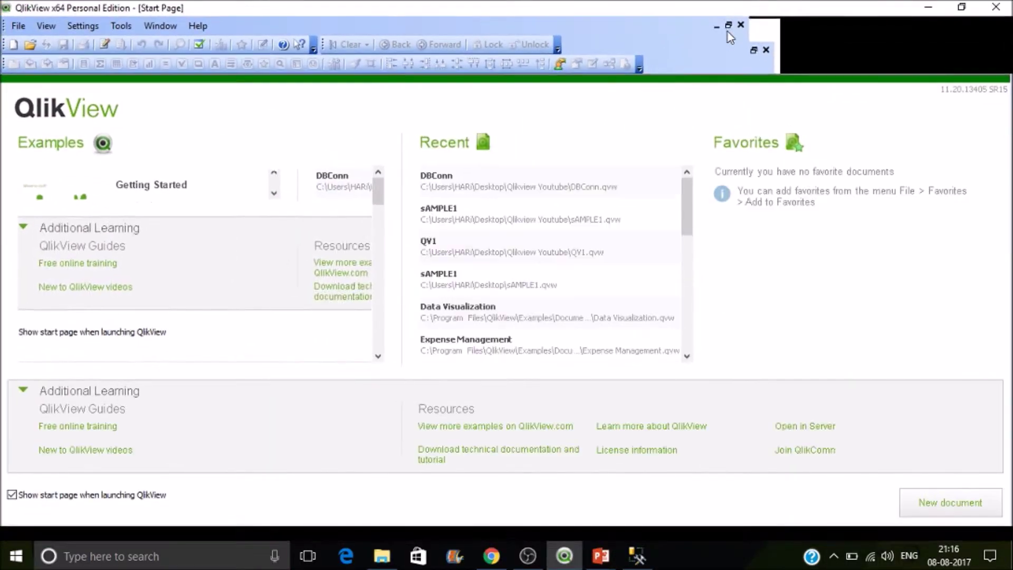
{"action": "left_click", "coordinate": [462, 216]}
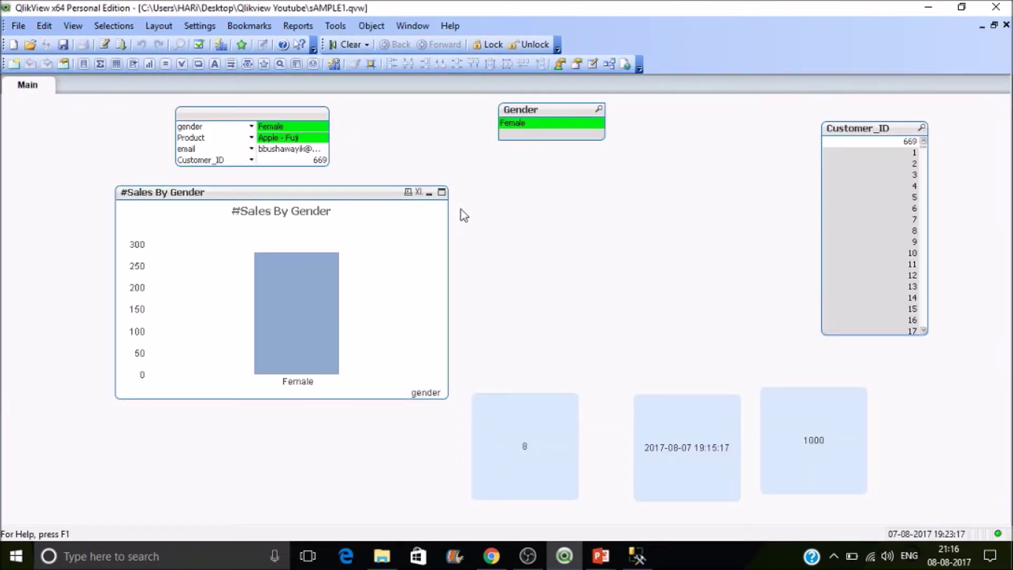
Clear all selections, move the #Sales By Gender chart left, and save the document.
{"action": "left_click", "coordinate": [335, 46]}
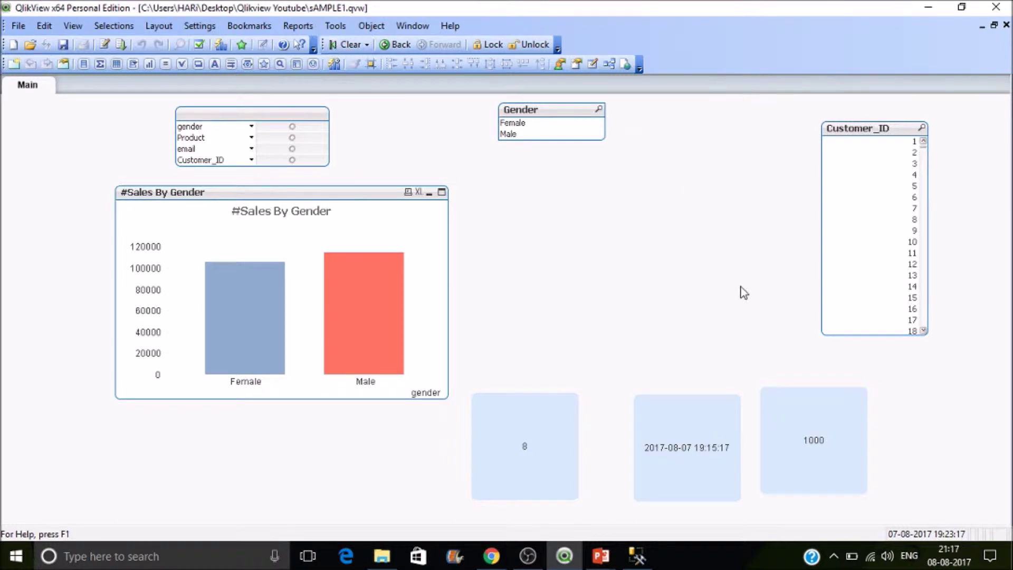
{"action": "left_click_drag", "start_coordinate": [348, 197], "coordinate": [286, 195]}
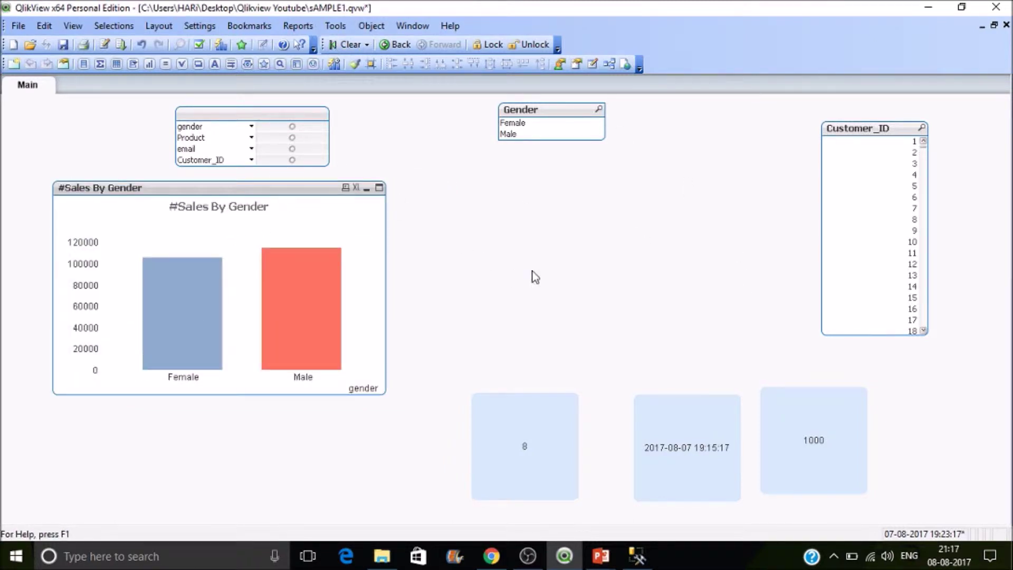
{"action": "key", "text": "ctrl+s"}
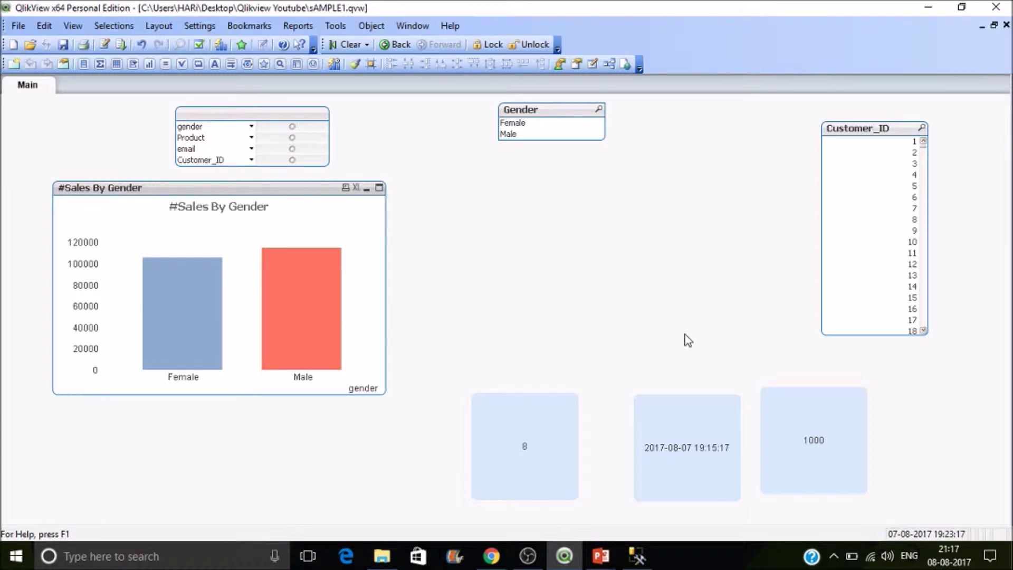
{"action": "right_click", "coordinate": [485, 192]}
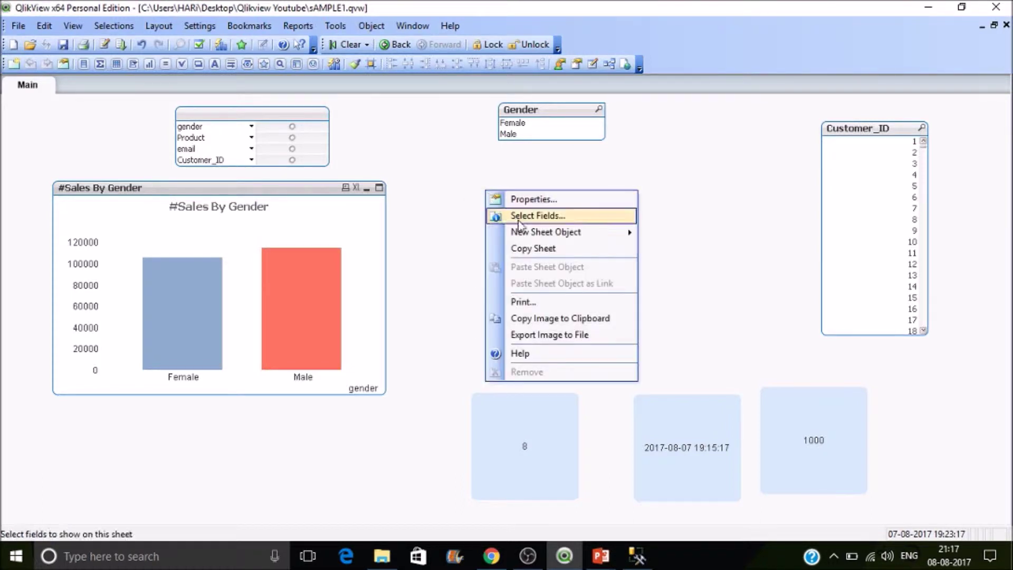
Create a new statistics box with the Average, Min and Max functions enabled.
{"action": "mouse_move", "coordinate": [531, 237]}
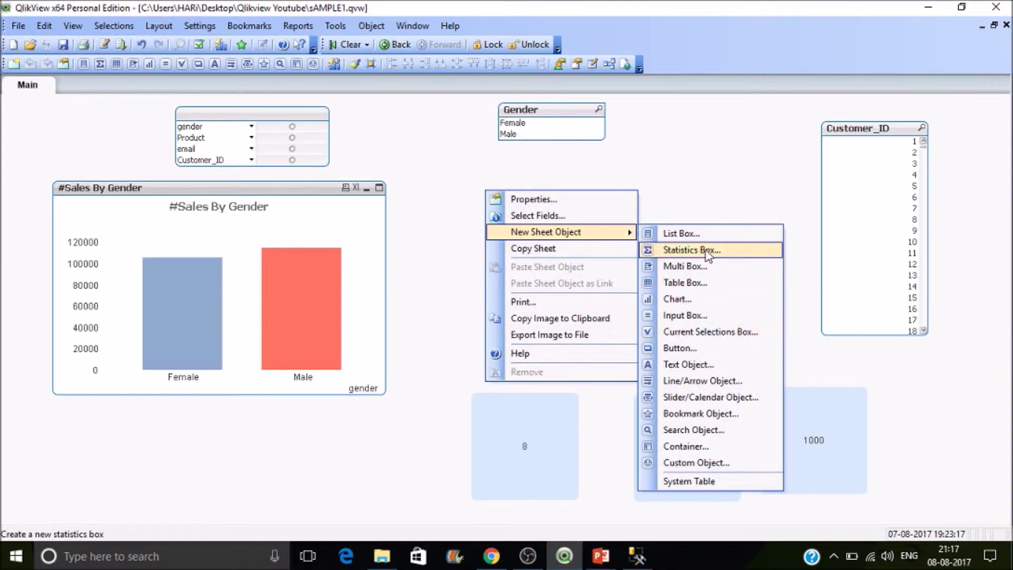
{"action": "left_click", "coordinate": [691, 250]}
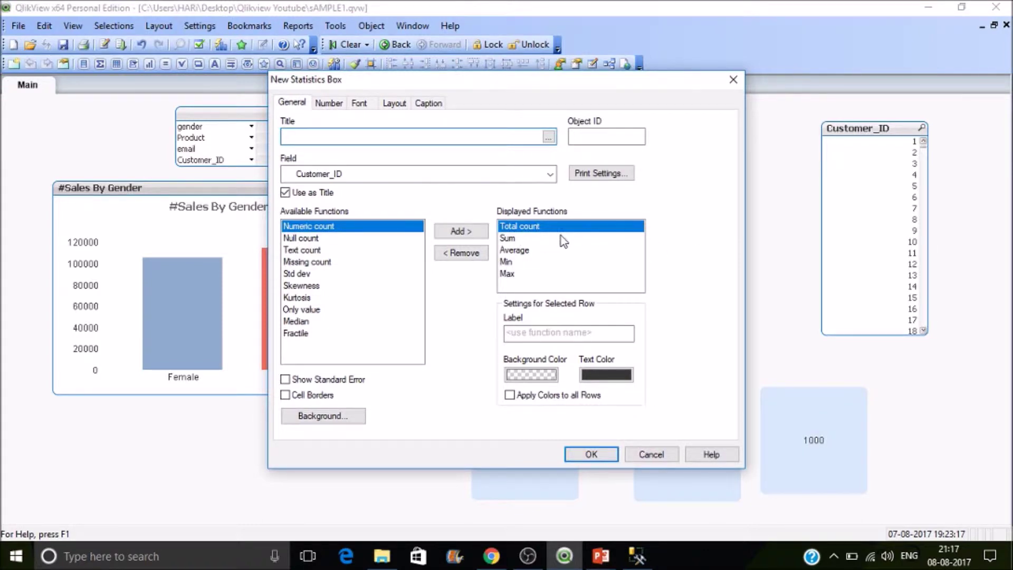
{"action": "left_click", "coordinate": [527, 251]}
{"action": "left_click", "coordinate": [513, 262]}
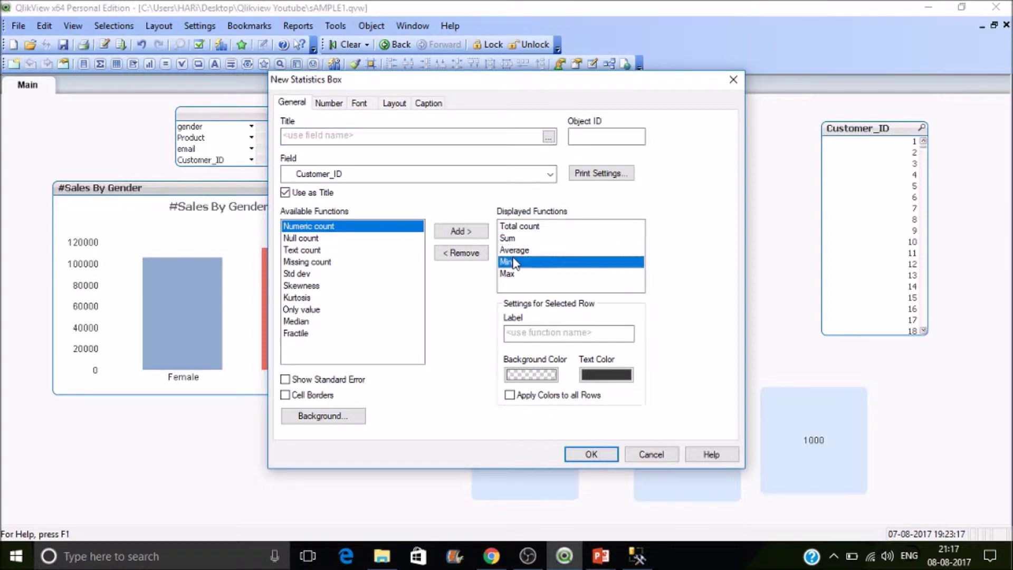
{"action": "left_click", "coordinate": [514, 276]}
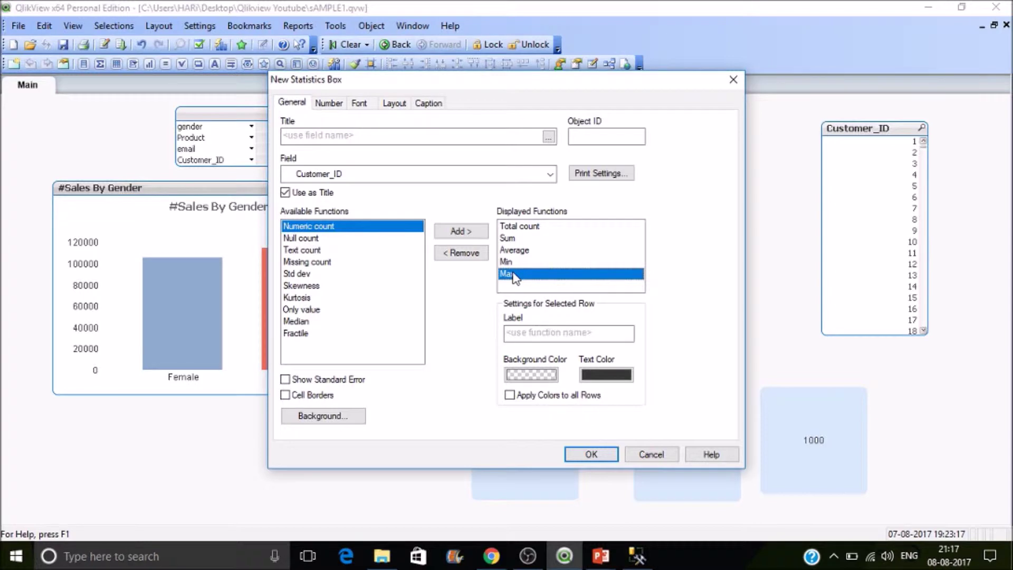
Base the box on the Sales field, title it 'Slaes Details', and confirm.
{"action": "left_click", "coordinate": [483, 175]}
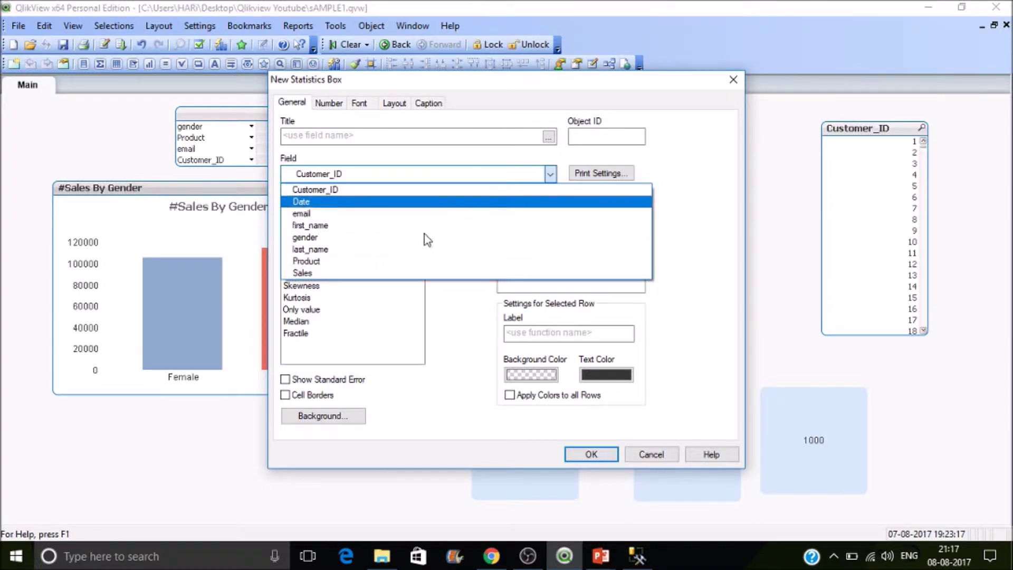
{"action": "left_click", "coordinate": [397, 273]}
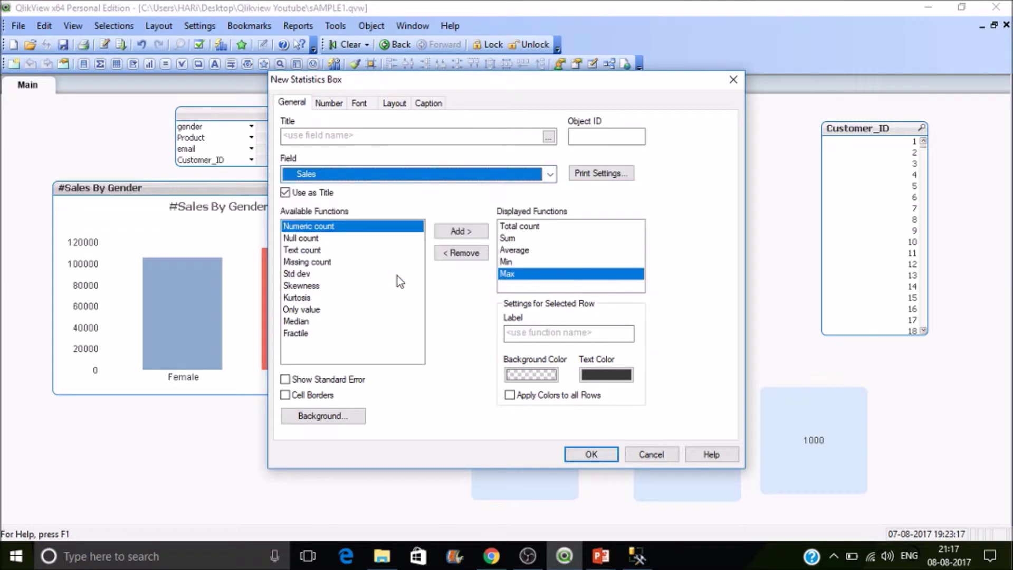
{"action": "left_click", "coordinate": [358, 135]}
{"action": "type", "text": "S"}
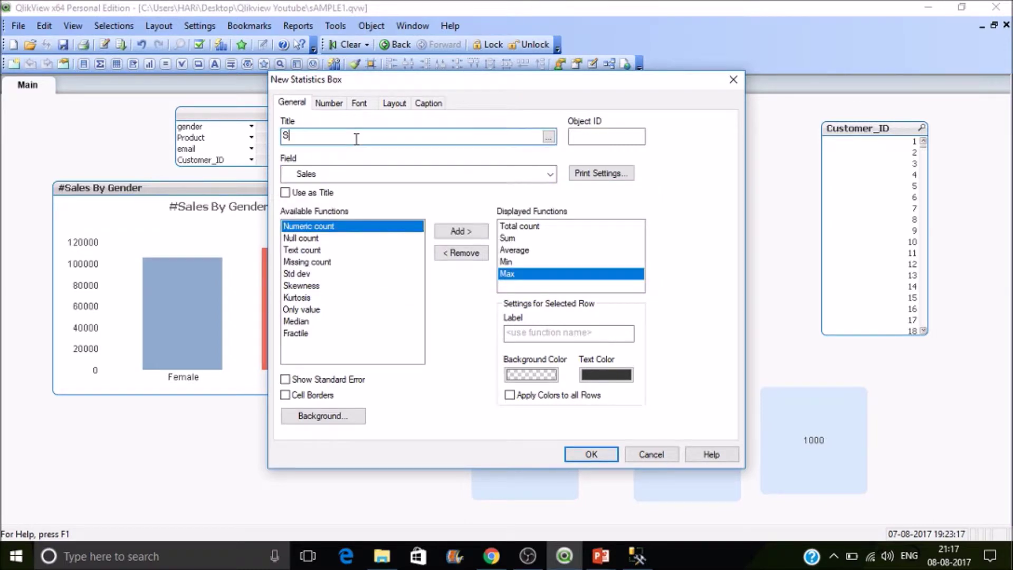
{"action": "type", "text": "laes Details"}
{"action": "left_click", "coordinate": [604, 454]}
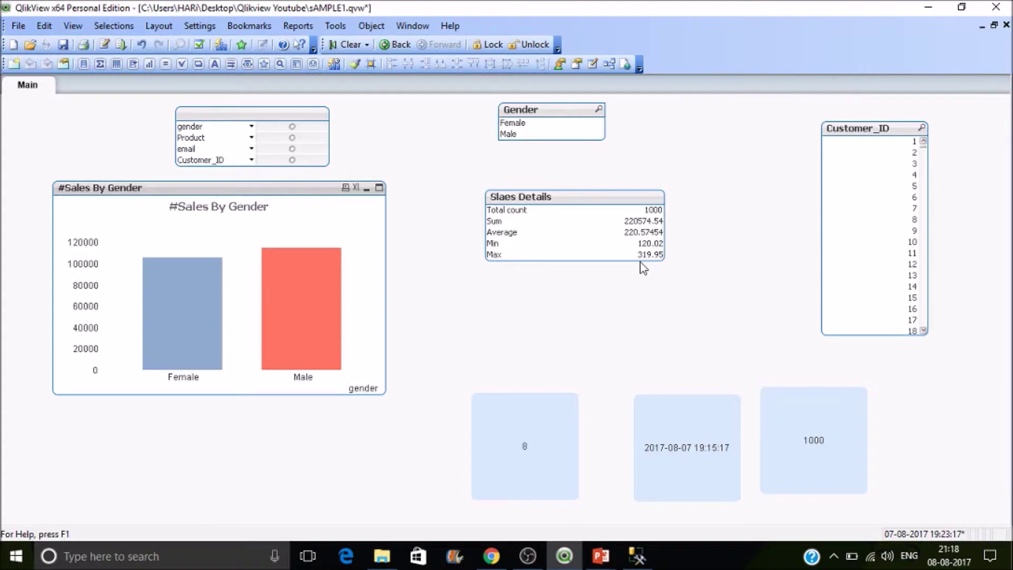
{"action": "right_click", "coordinate": [605, 202]}
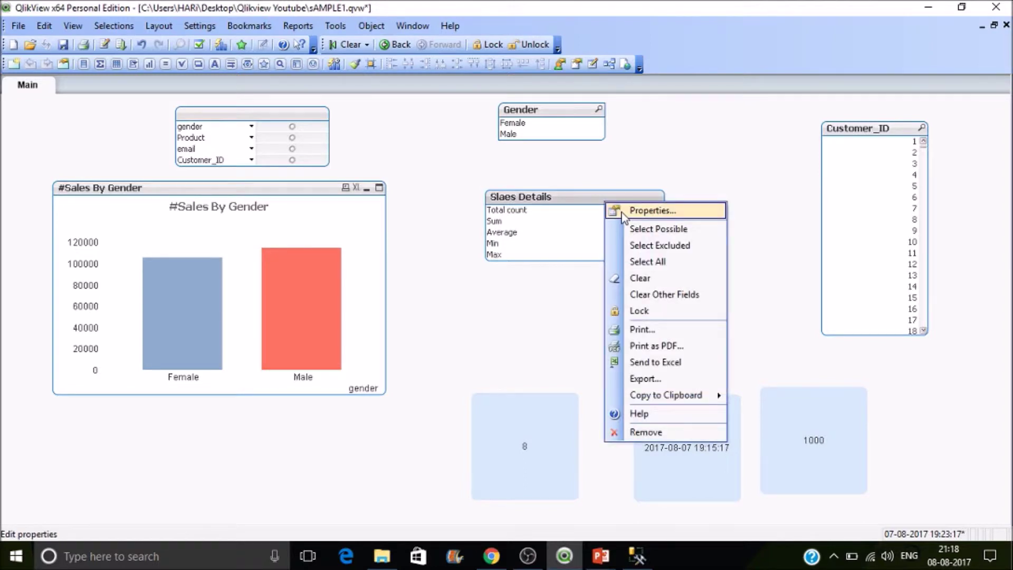
In the Slaes Details properties, change the Max function's label to 'Max Value'.
{"action": "left_click", "coordinate": [652, 210]}
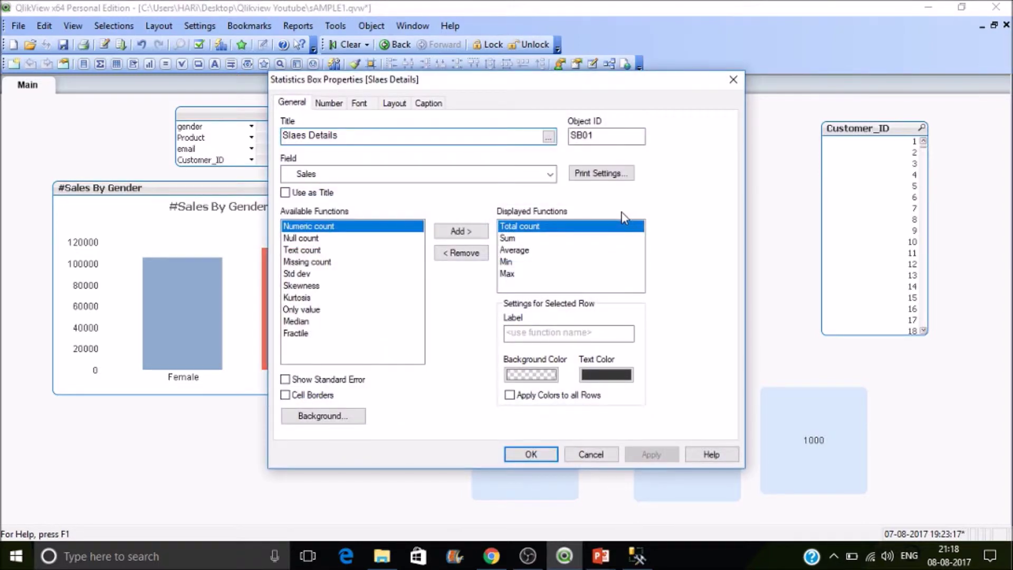
{"action": "left_click", "coordinate": [520, 275]}
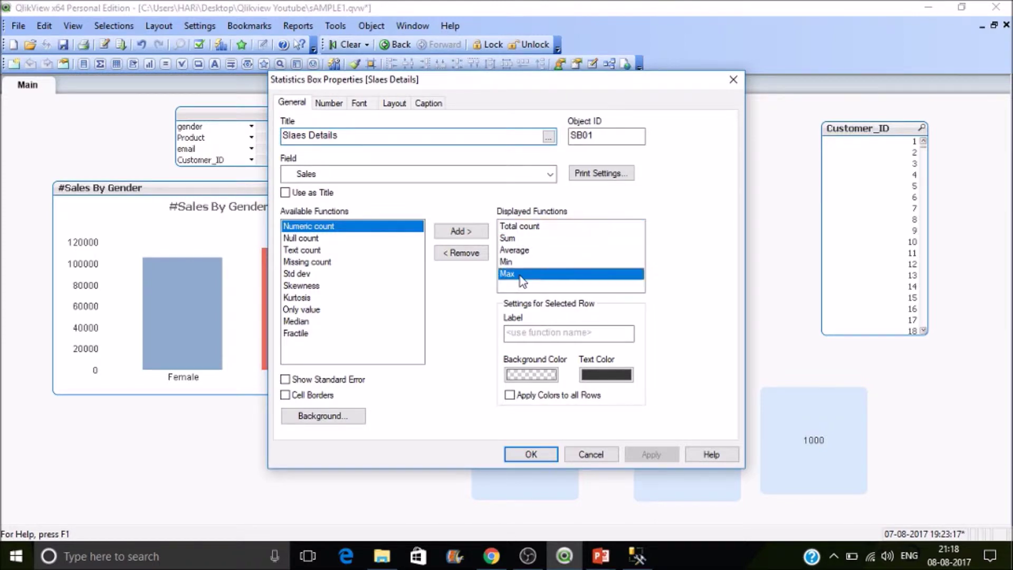
{"action": "left_click", "coordinate": [537, 333]}
{"action": "type", "text": "Max"}
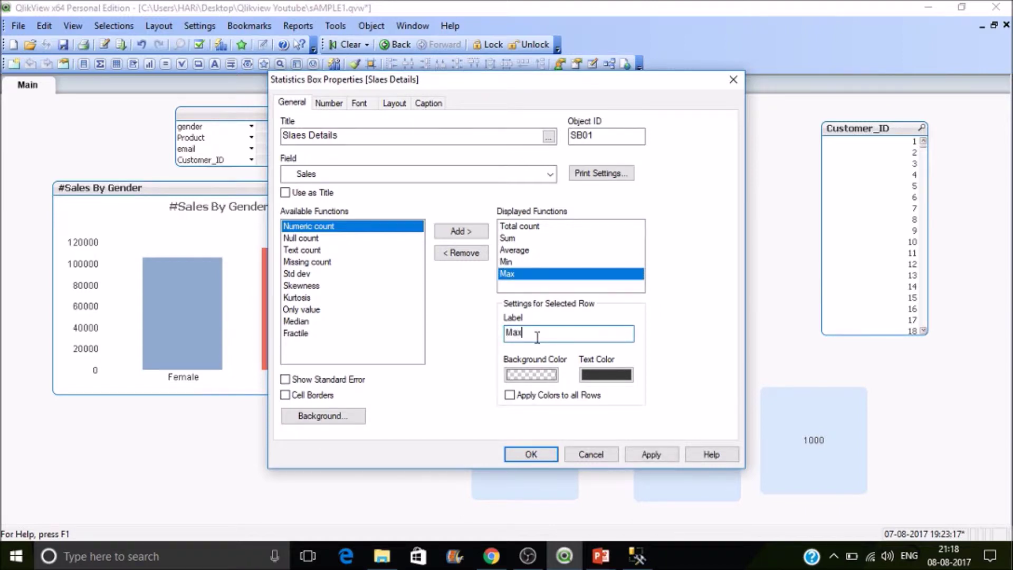
{"action": "type", "text": " Value"}
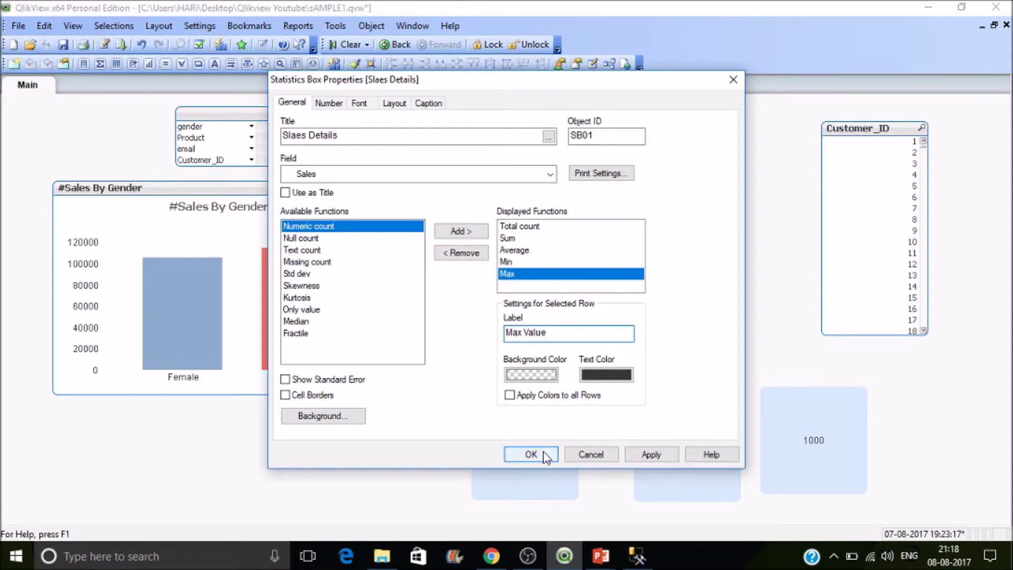
{"action": "left_click", "coordinate": [545, 455]}
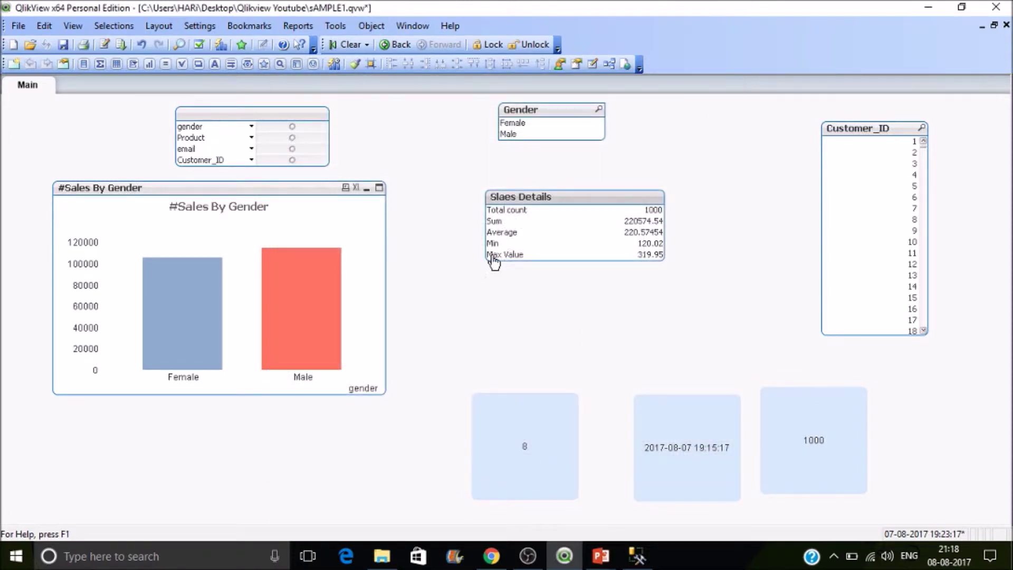
{"action": "right_click", "coordinate": [517, 256]}
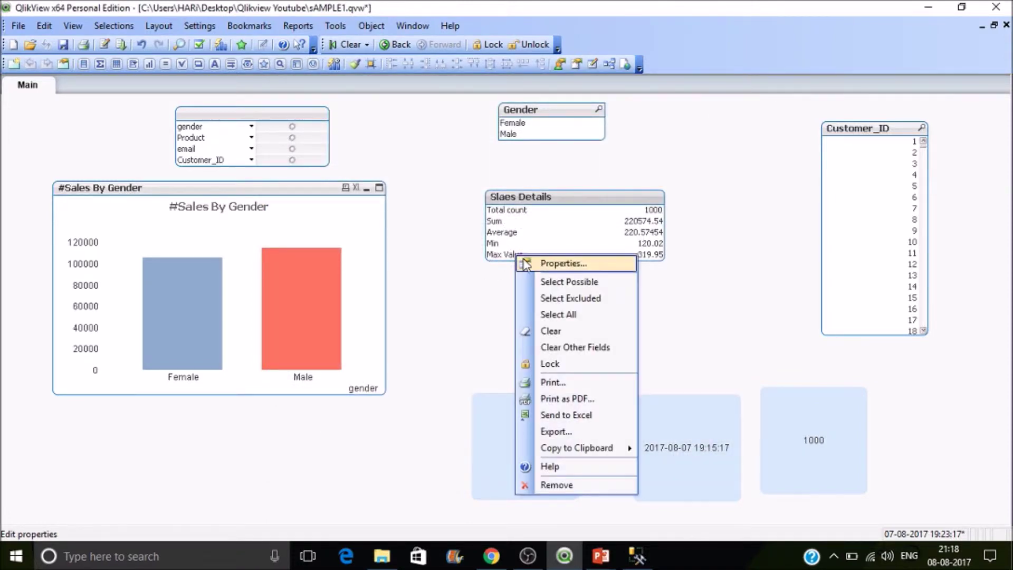
Turn on cell borders and override the Min number format to Integer, showing 120.
{"action": "left_click", "coordinate": [525, 263]}
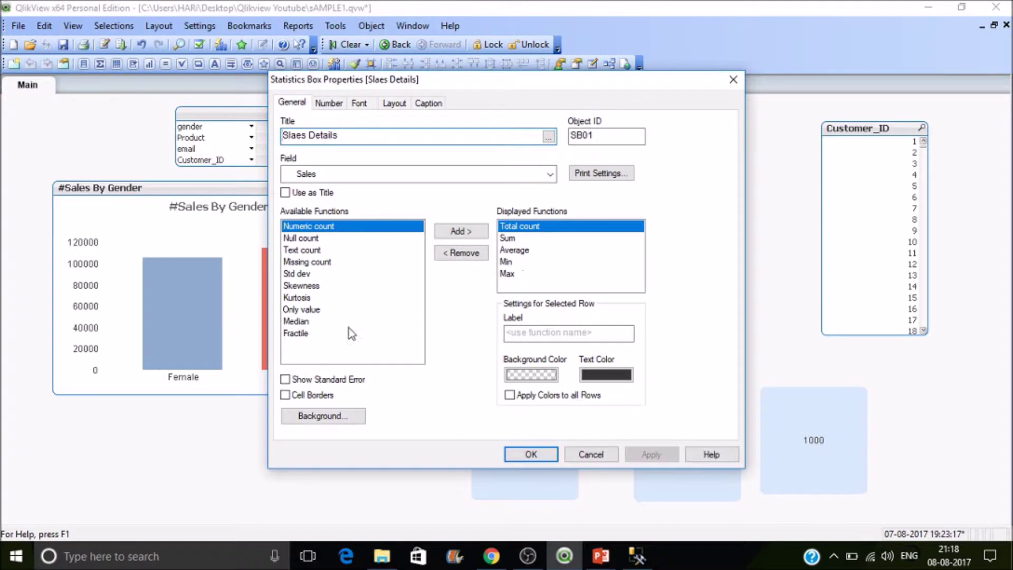
{"action": "left_click", "coordinate": [321, 402]}
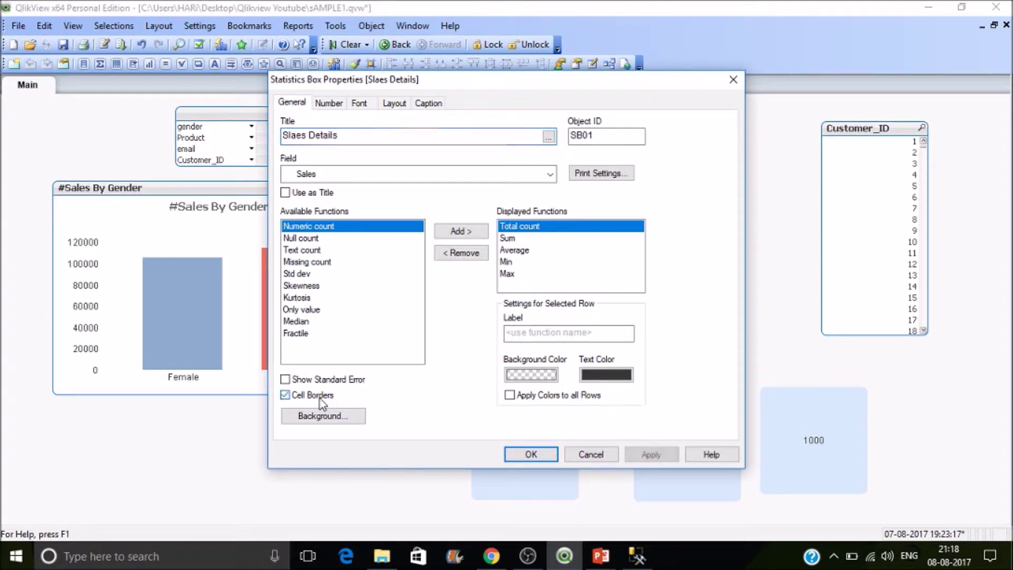
{"action": "left_click", "coordinate": [331, 103]}
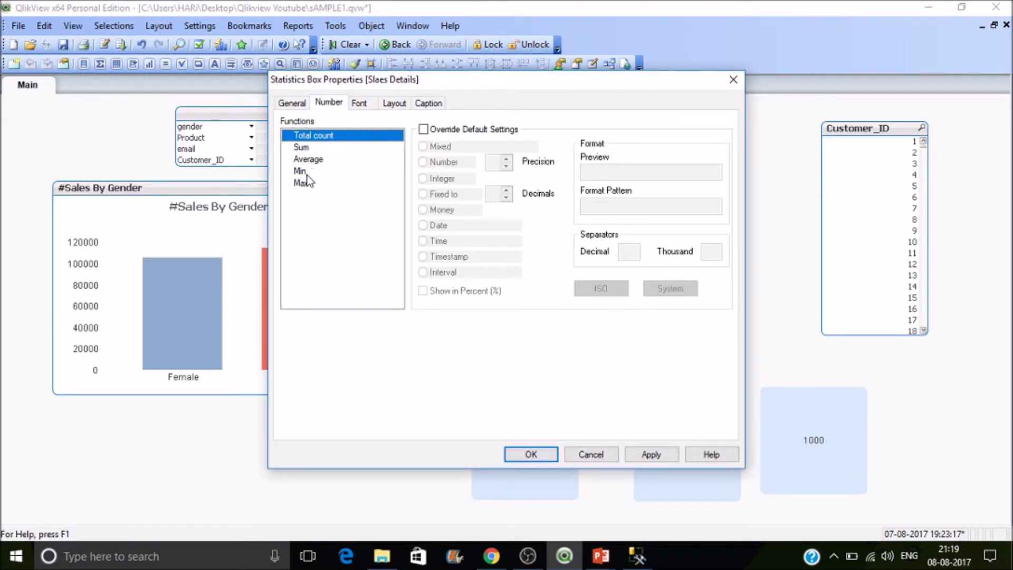
{"action": "left_click", "coordinate": [307, 174]}
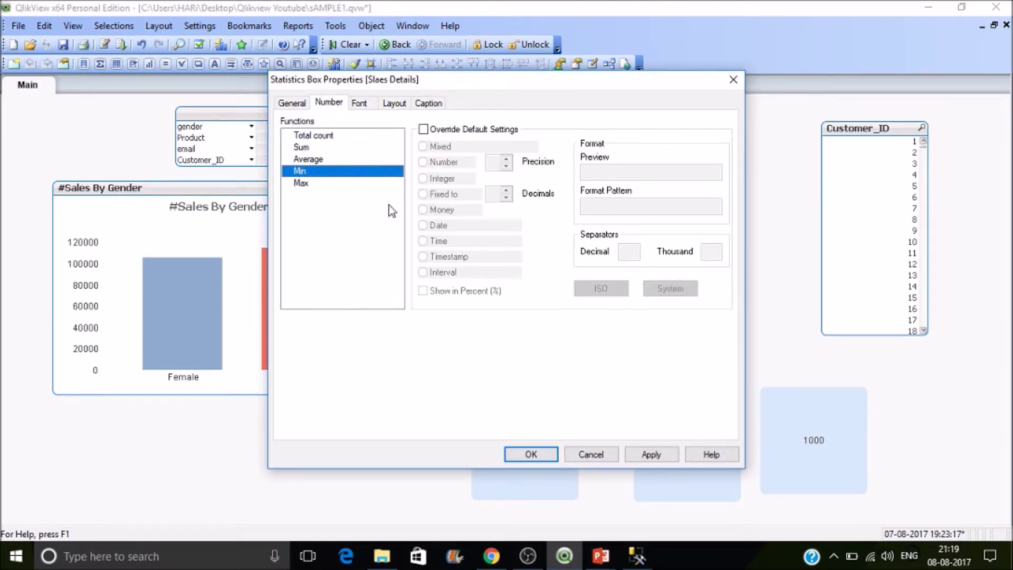
{"action": "left_click", "coordinate": [424, 129]}
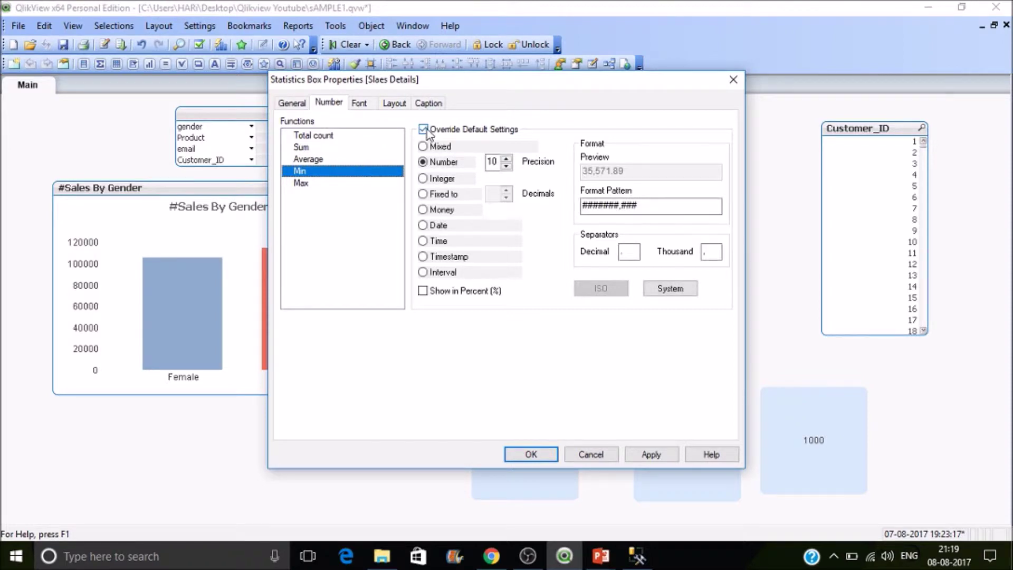
{"action": "left_click_drag", "start_coordinate": [555, 84], "coordinate": [475, 53]}
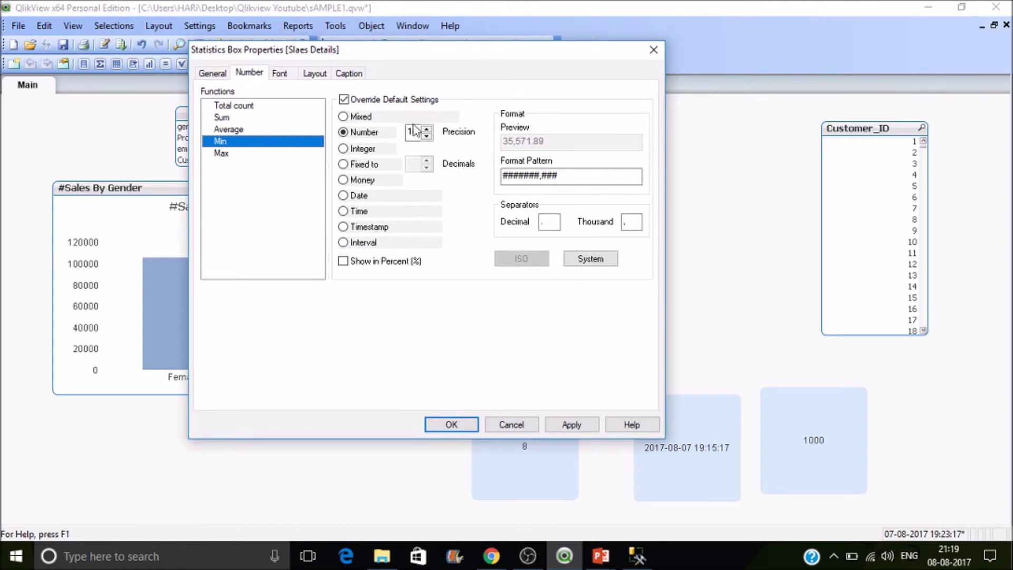
{"action": "left_click", "coordinate": [360, 150]}
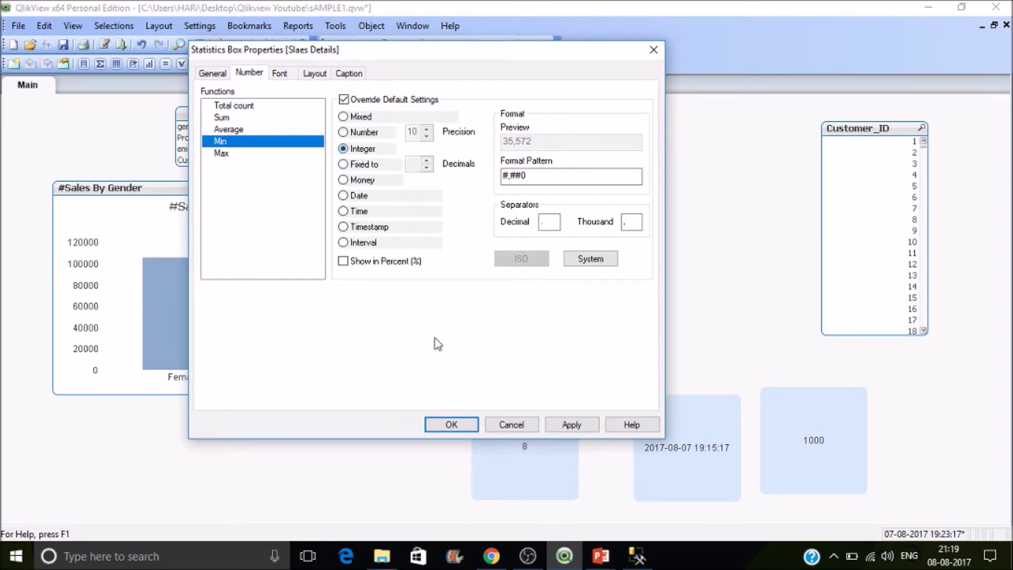
{"action": "left_click", "coordinate": [453, 422]}
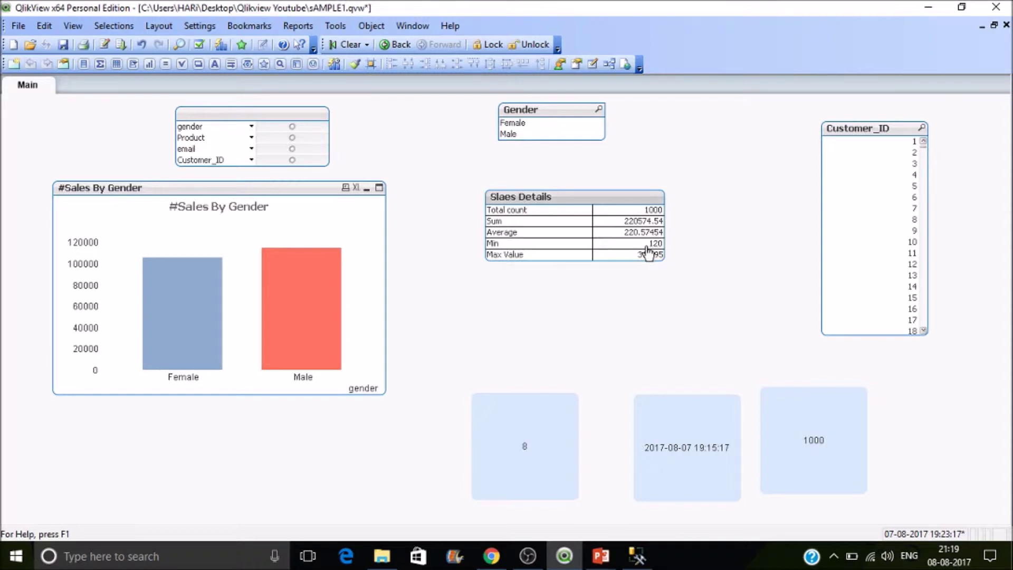
Untick Rounded Corners in the Slaes Details box's Layout properties and apply.
{"action": "right_click", "coordinate": [594, 243]}
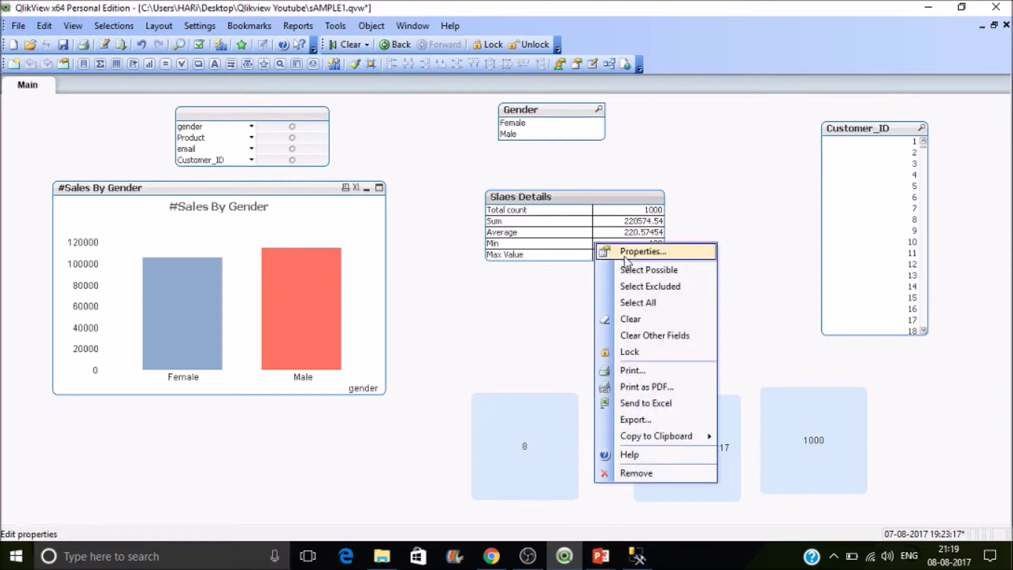
{"action": "left_click", "coordinate": [607, 251]}
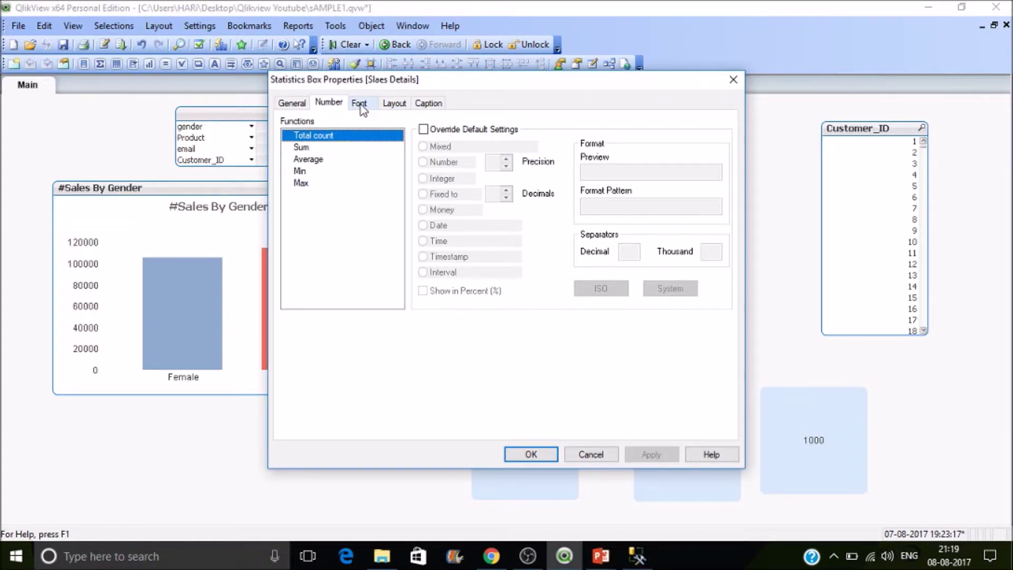
{"action": "left_click", "coordinate": [359, 104]}
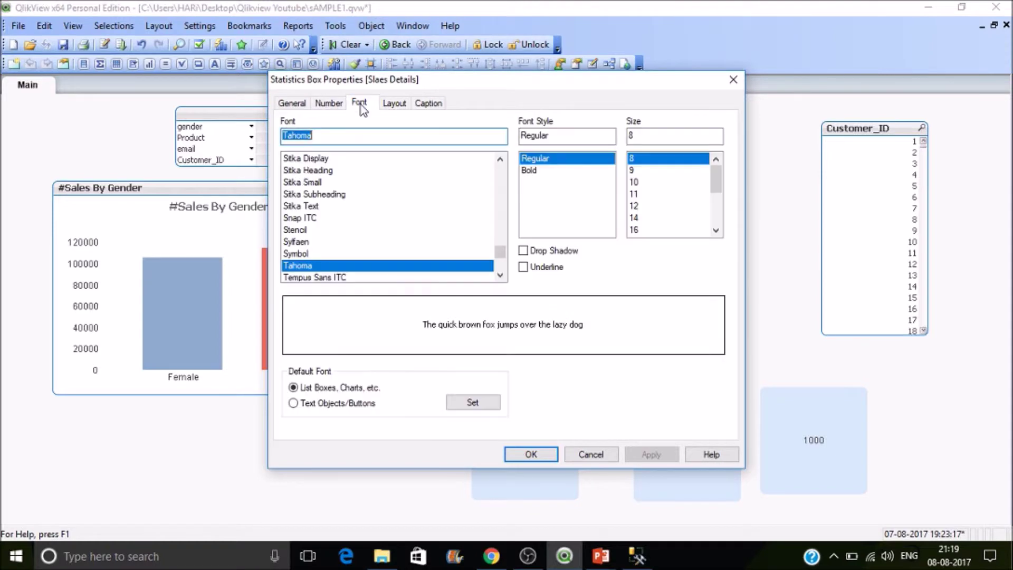
{"action": "left_click", "coordinate": [404, 105]}
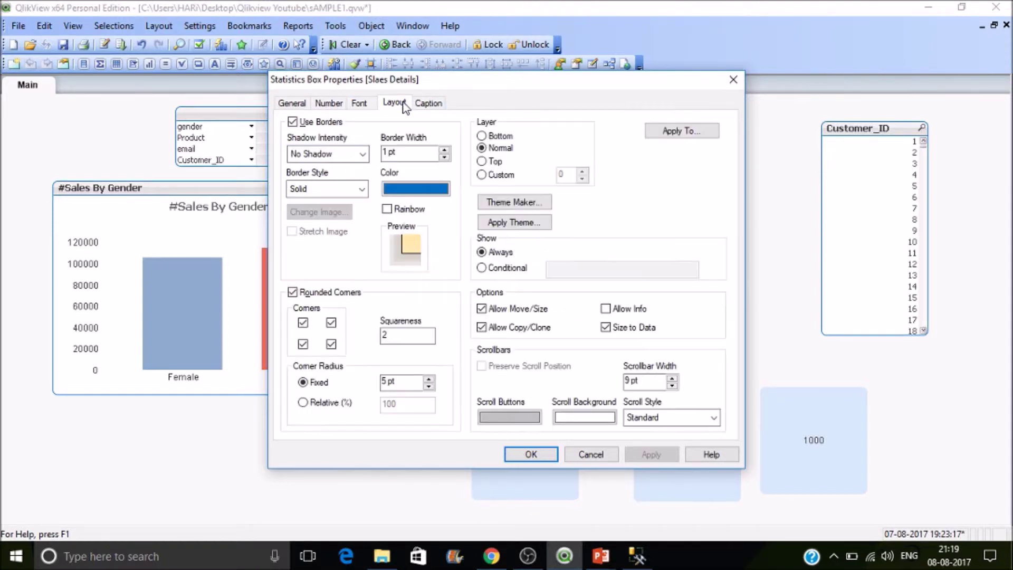
{"action": "left_click", "coordinate": [304, 291]}
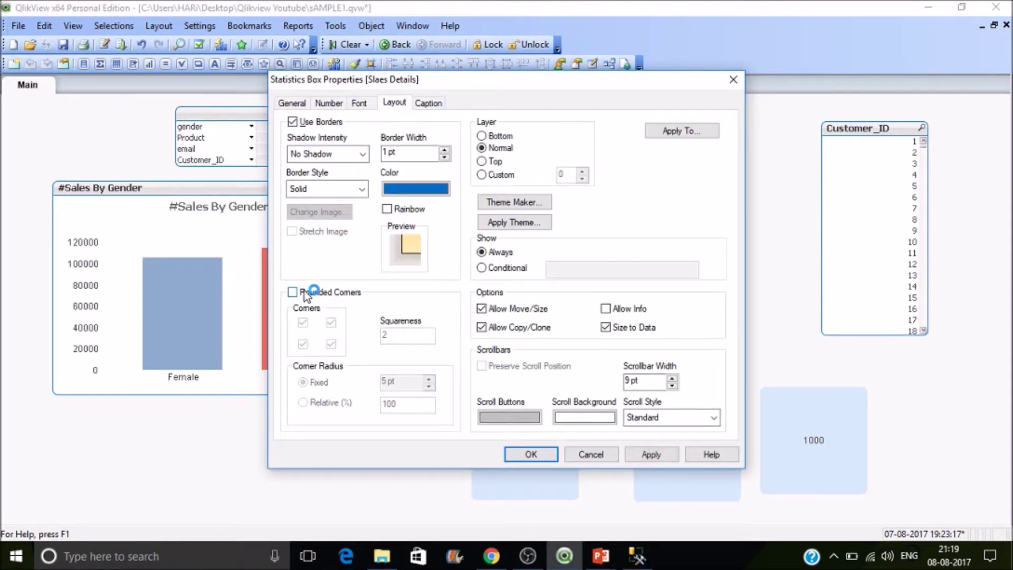
{"action": "left_click", "coordinate": [439, 190]}
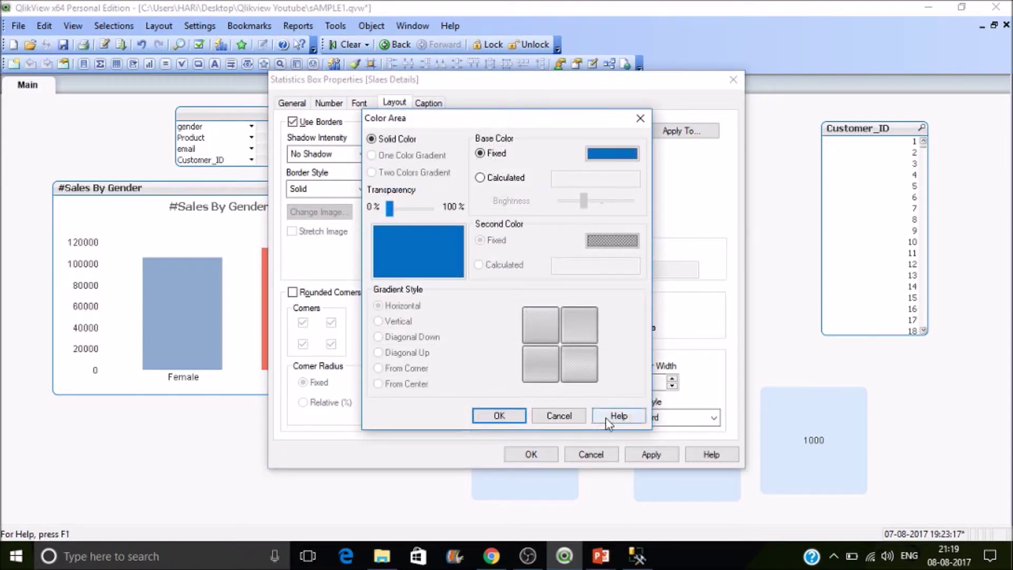
{"action": "left_click", "coordinate": [515, 415]}
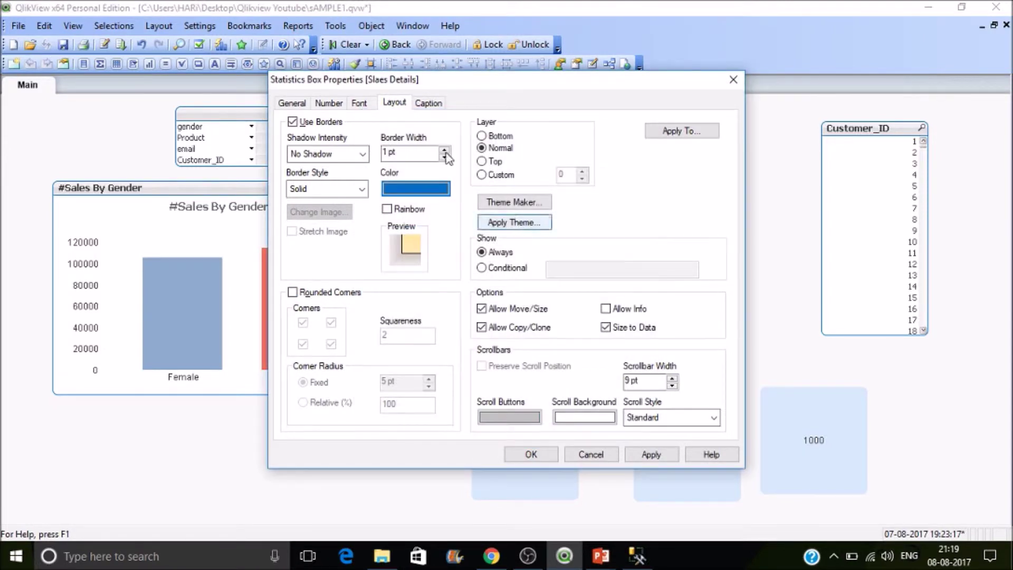
{"action": "left_click", "coordinate": [427, 104]}
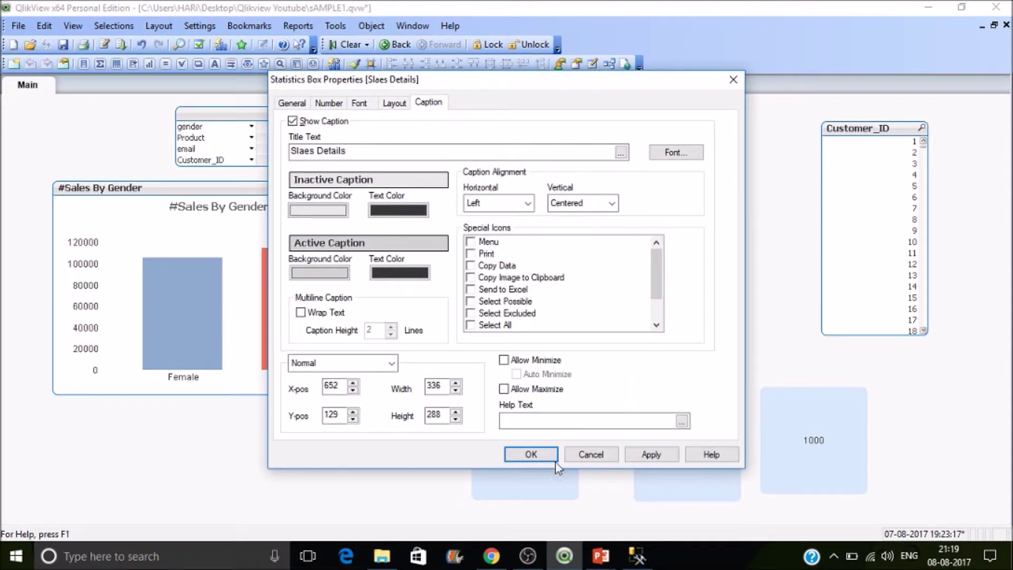
{"action": "left_click", "coordinate": [540, 454]}
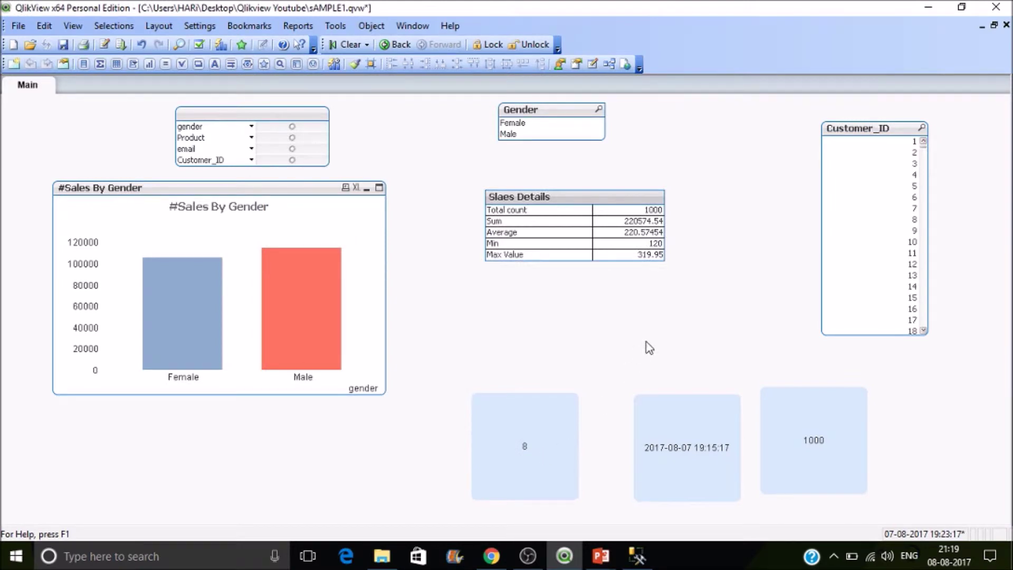
Switch back to QlikView, deselect the Slaes Details box, and right-click the sheet background.
{"action": "key", "text": "alt+Tab"}
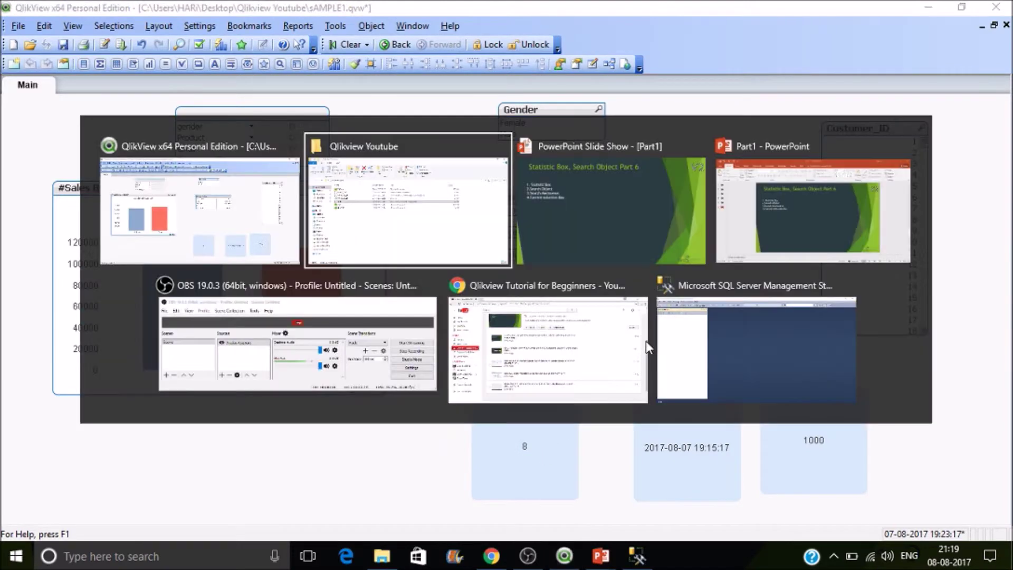
{"action": "key", "text": "Tab"}
{"action": "key", "text": "Tab"}
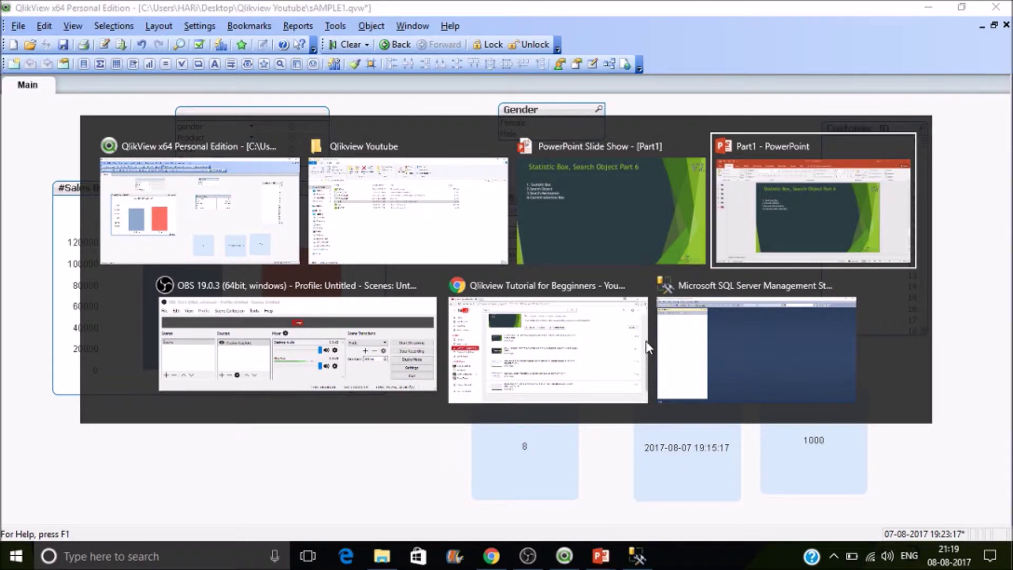
{"action": "key", "text": "Tab"}
{"action": "key", "text": "Tab"}
{"action": "key", "text": "Tab"}
{"action": "key", "text": "Tab"}
{"action": "key", "text": "Tab"}
{"action": "key", "text": "Tab"}
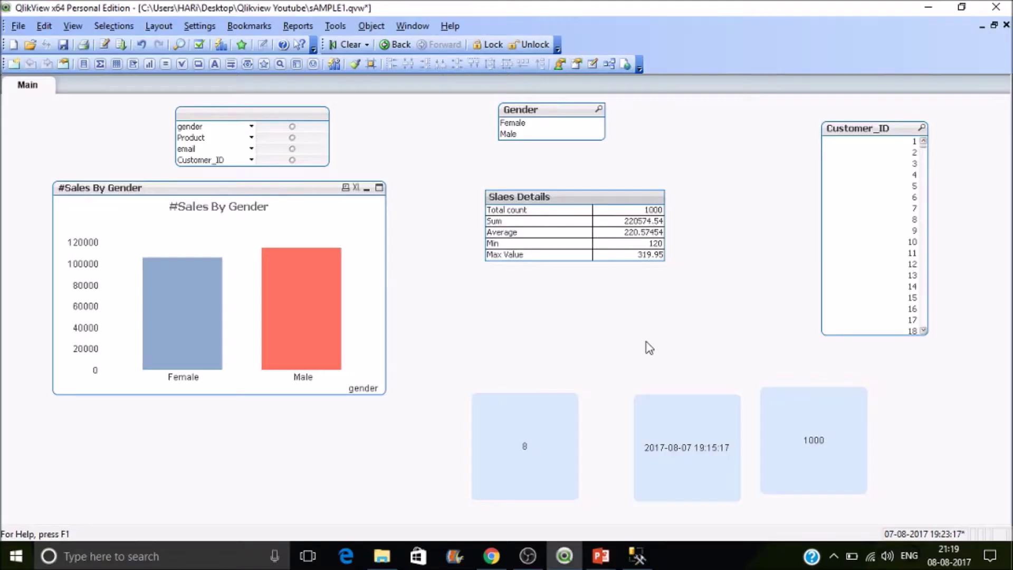
{"action": "left_click", "coordinate": [406, 391]}
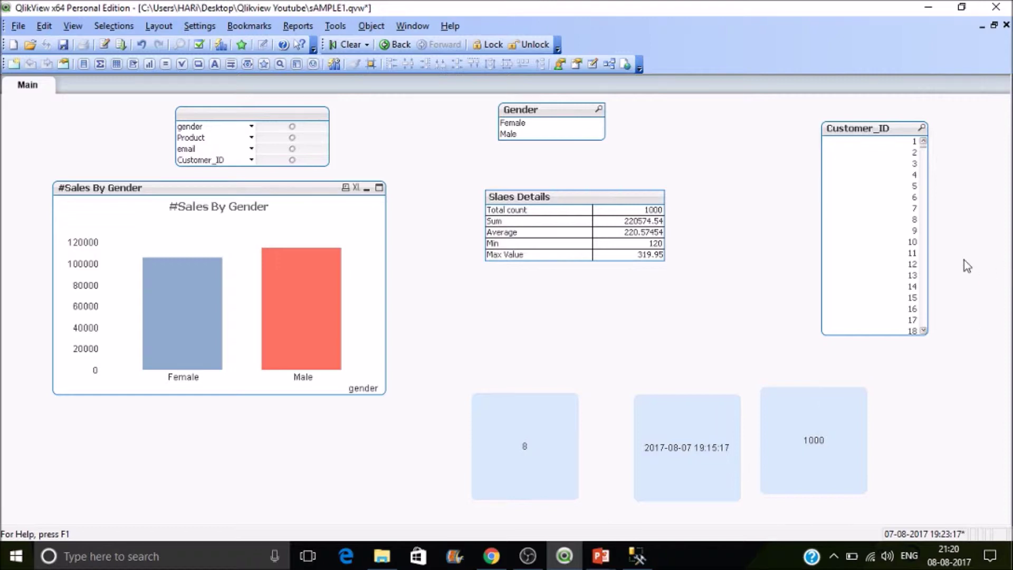
{"action": "right_click", "coordinate": [647, 135]}
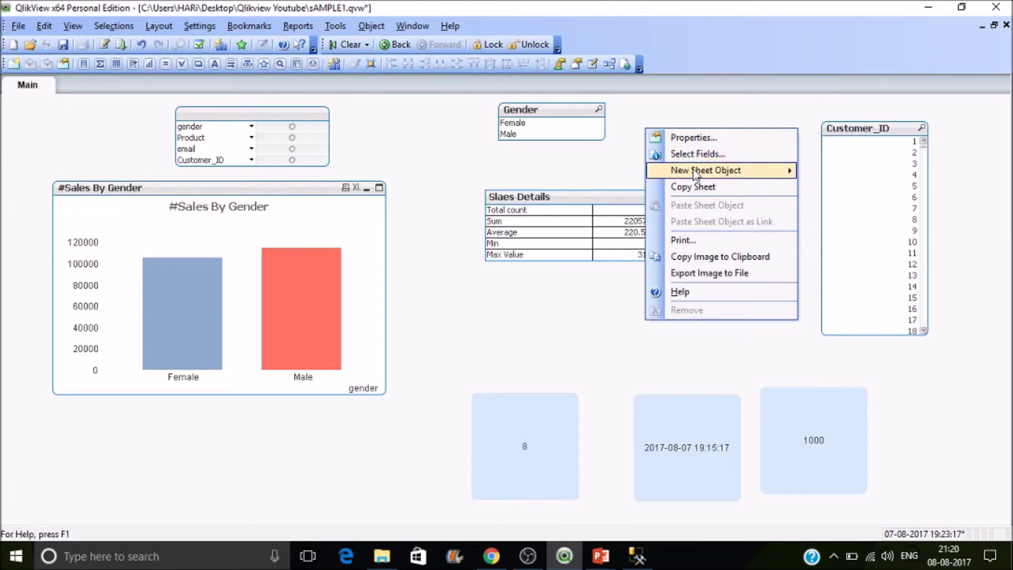
Create a search object set to search All Fields and place it on the sheet.
{"action": "mouse_move", "coordinate": [693, 170]}
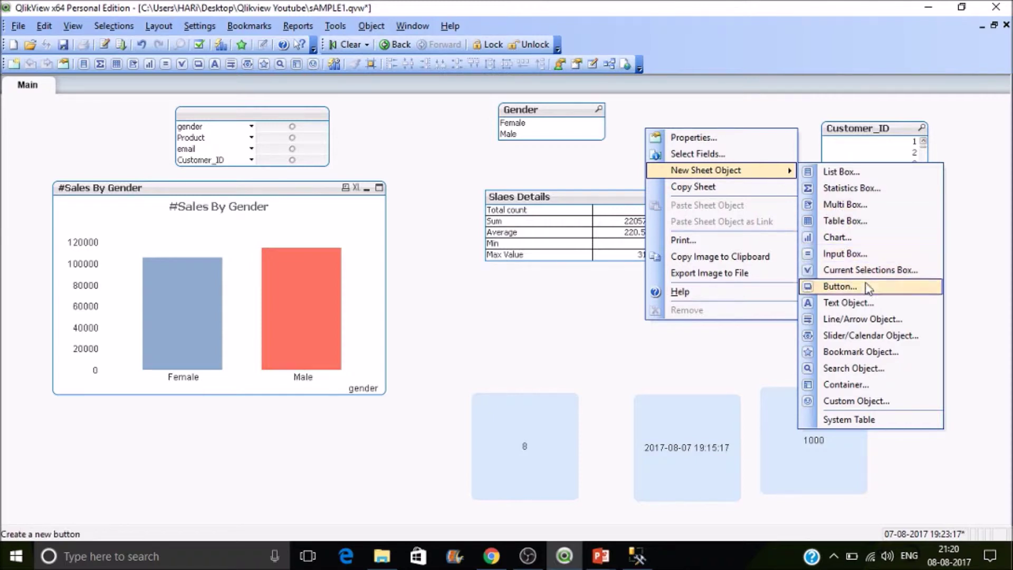
{"action": "left_click", "coordinate": [884, 369]}
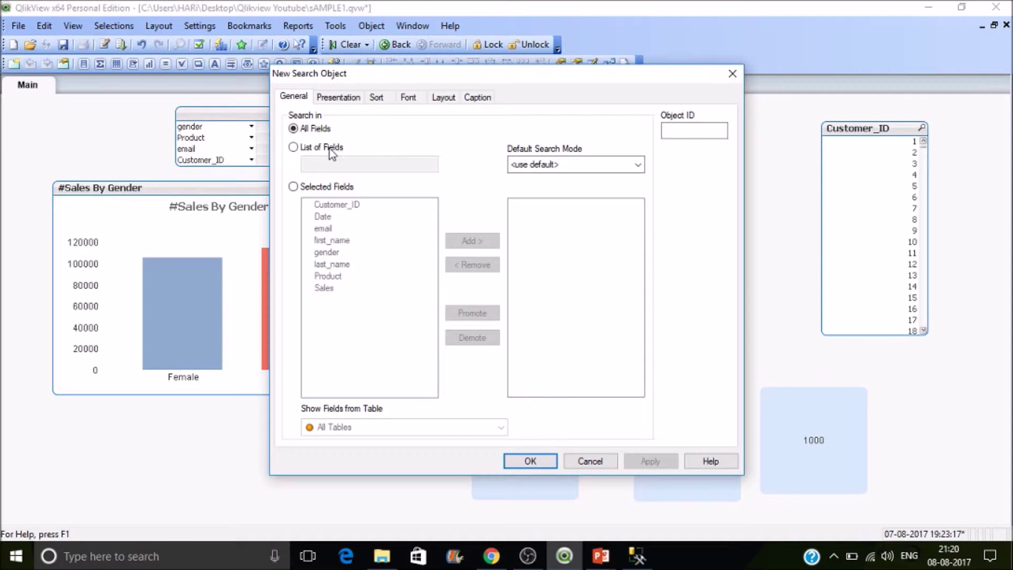
{"action": "left_click", "coordinate": [329, 148]}
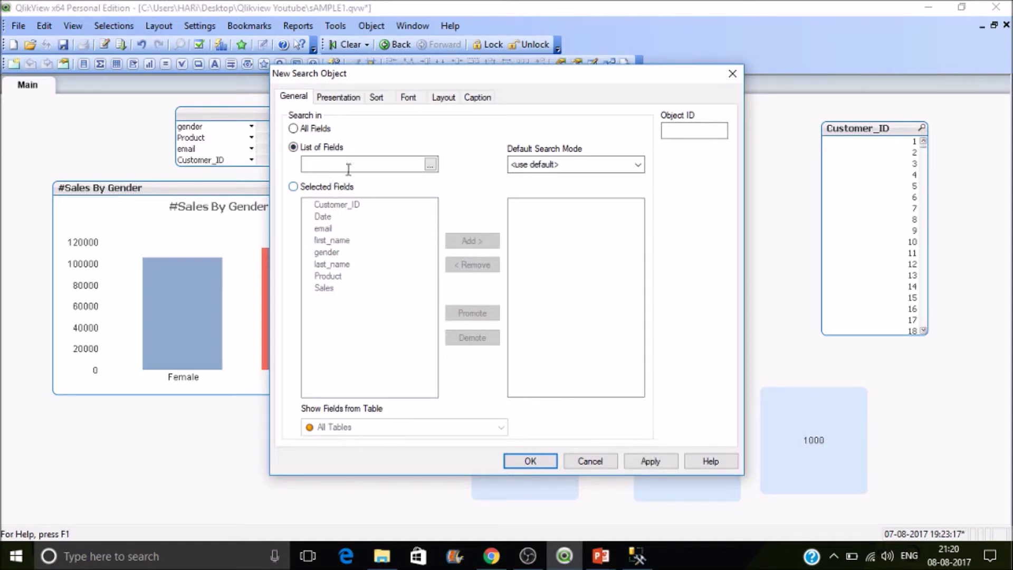
{"action": "left_click", "coordinate": [327, 190]}
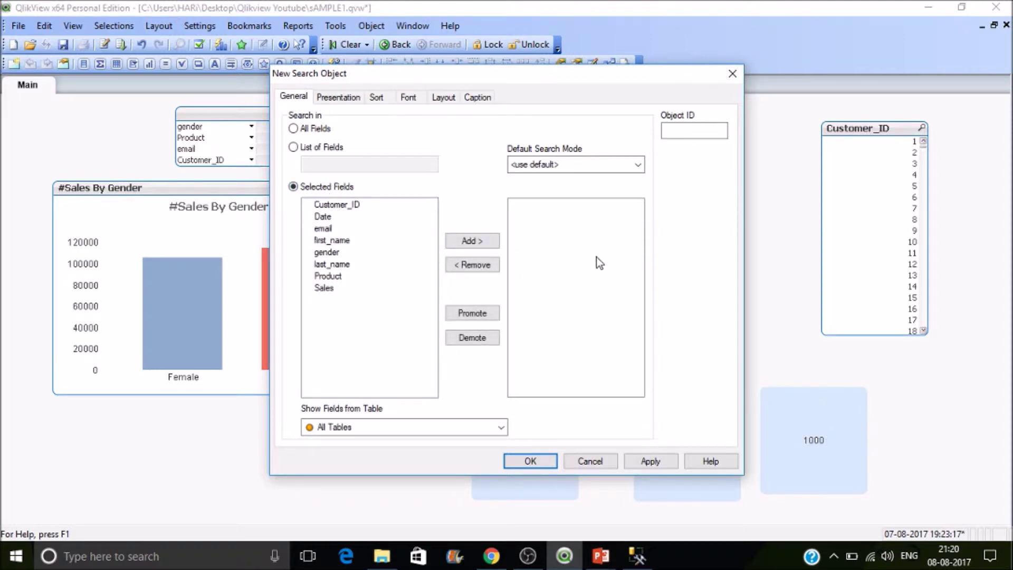
{"action": "left_click", "coordinate": [313, 128]}
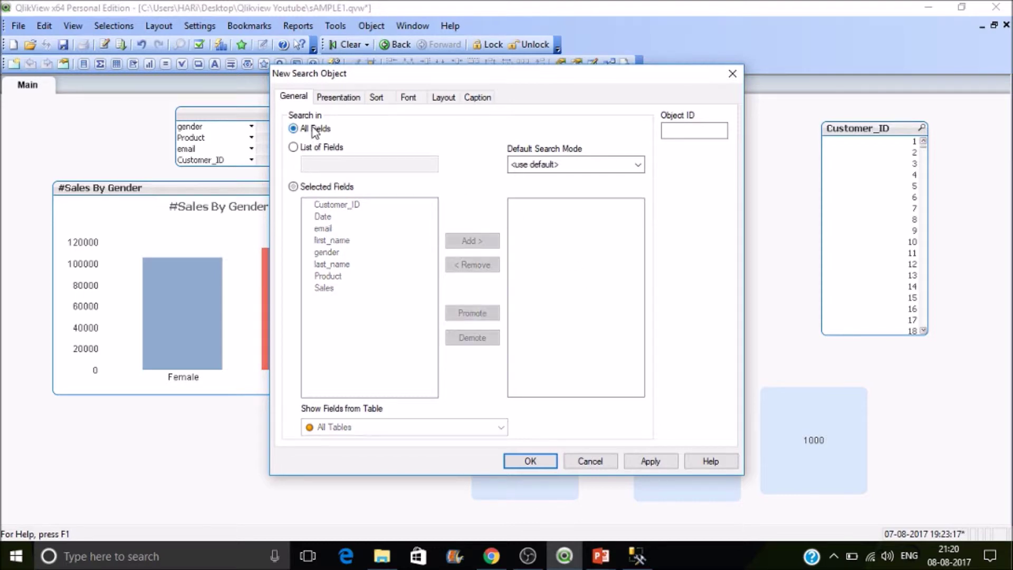
{"action": "left_click", "coordinate": [530, 461]}
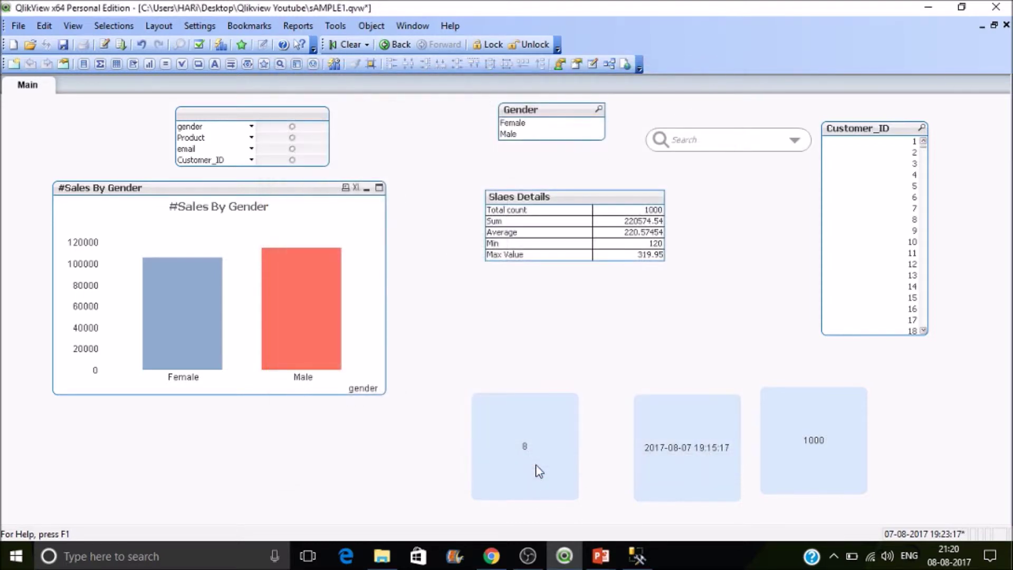
{"action": "left_click", "coordinate": [697, 137]}
{"action": "type", "text": "h"}
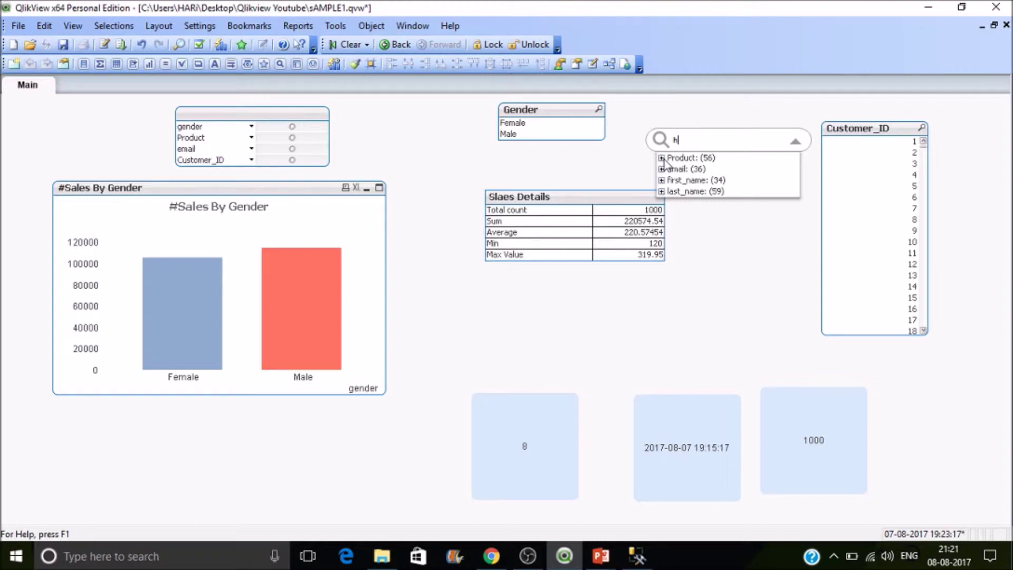
{"action": "left_click", "coordinate": [662, 158]}
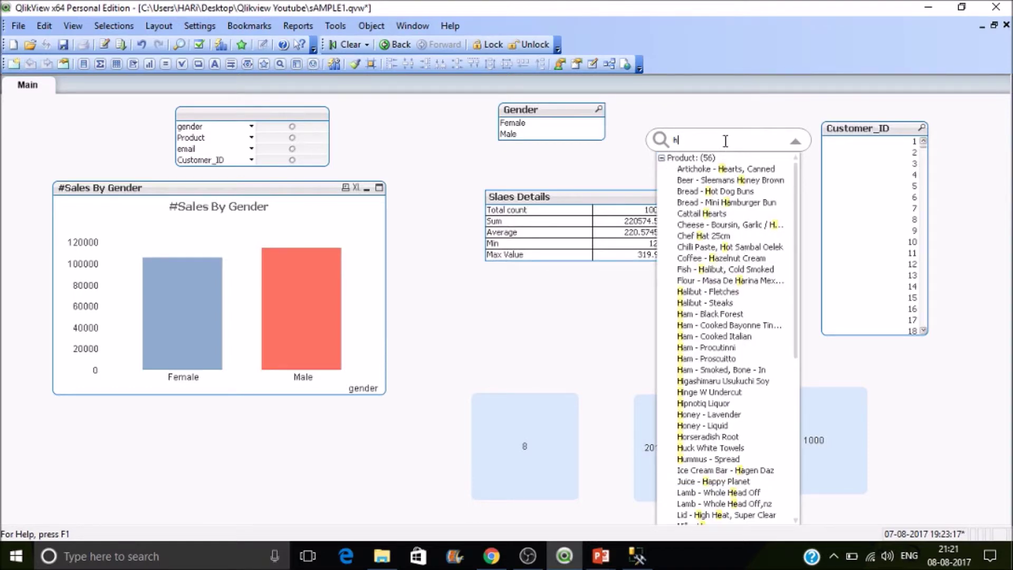
{"action": "type", "text": "on"}
{"action": "key", "text": "BackSpace"}
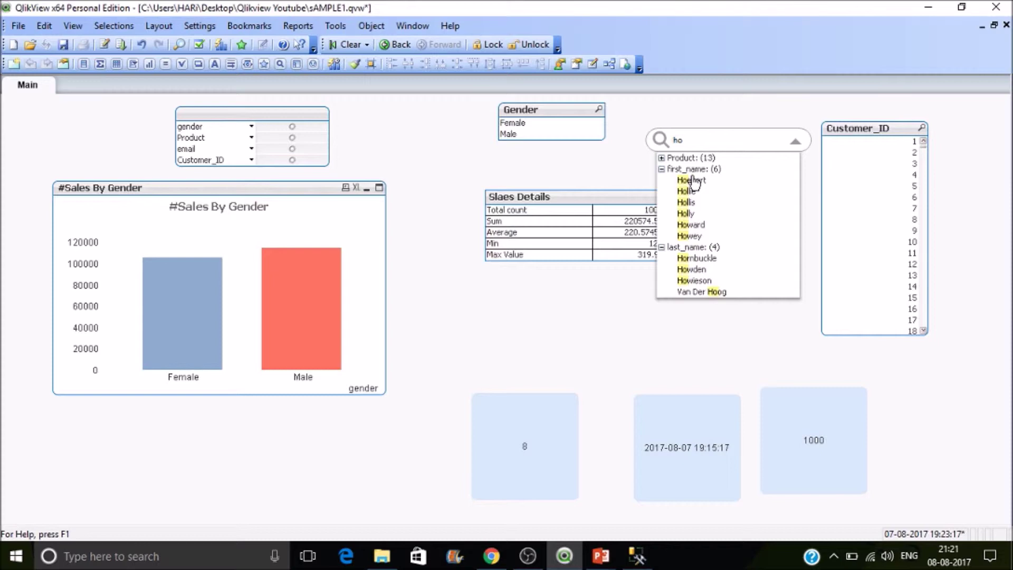
{"action": "key", "text": "BackSpace"}
{"action": "key", "text": "BackSpace"}
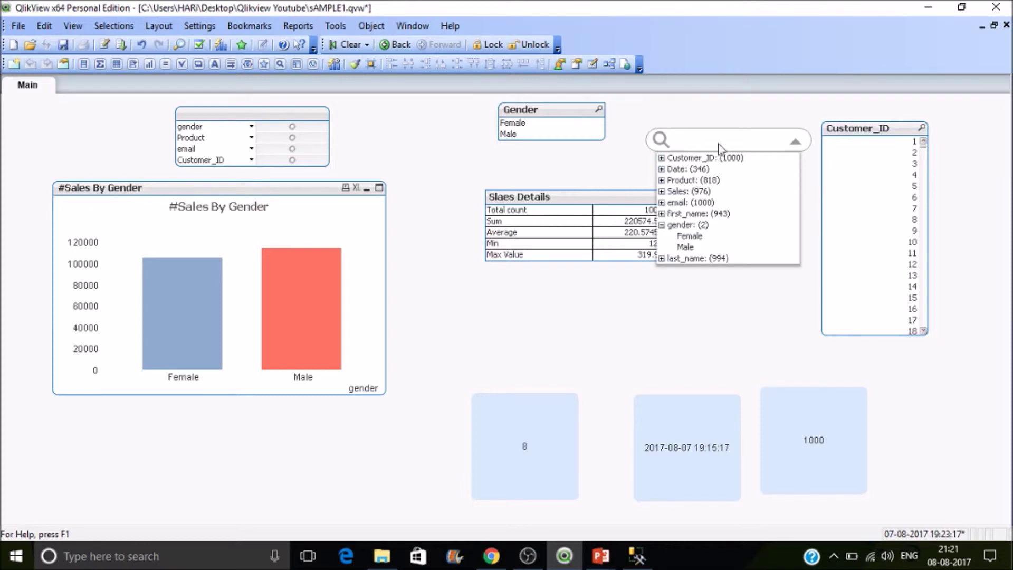
{"action": "right_click", "coordinate": [722, 135]}
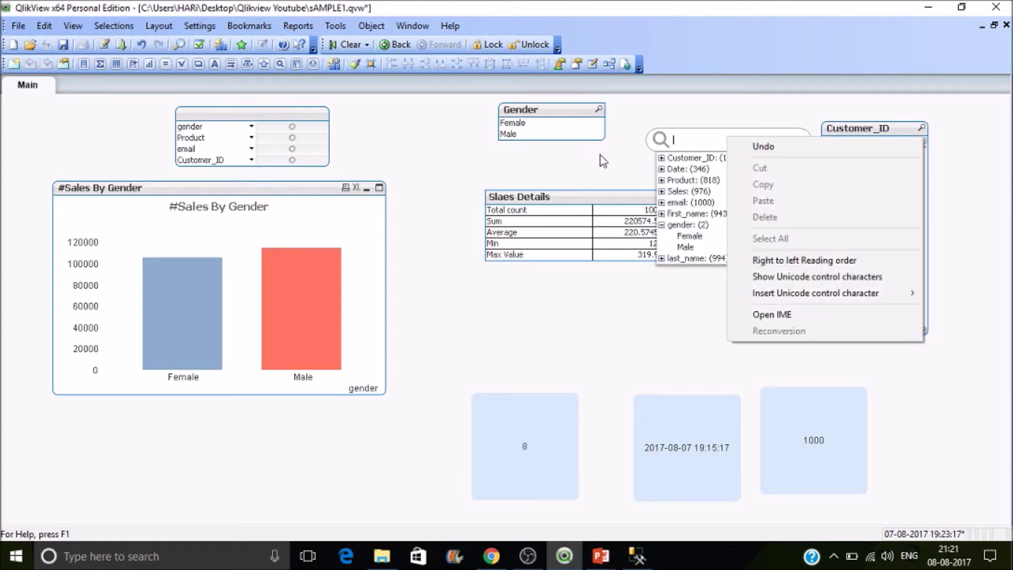
{"action": "left_click", "coordinate": [601, 172]}
{"action": "right_click", "coordinate": [675, 150]}
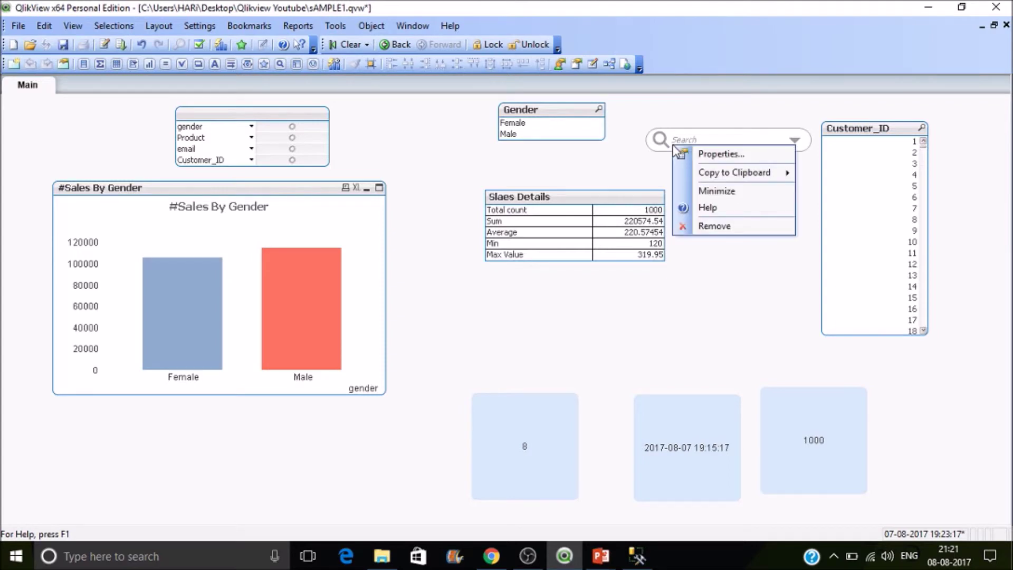
{"action": "left_click", "coordinate": [688, 153]}
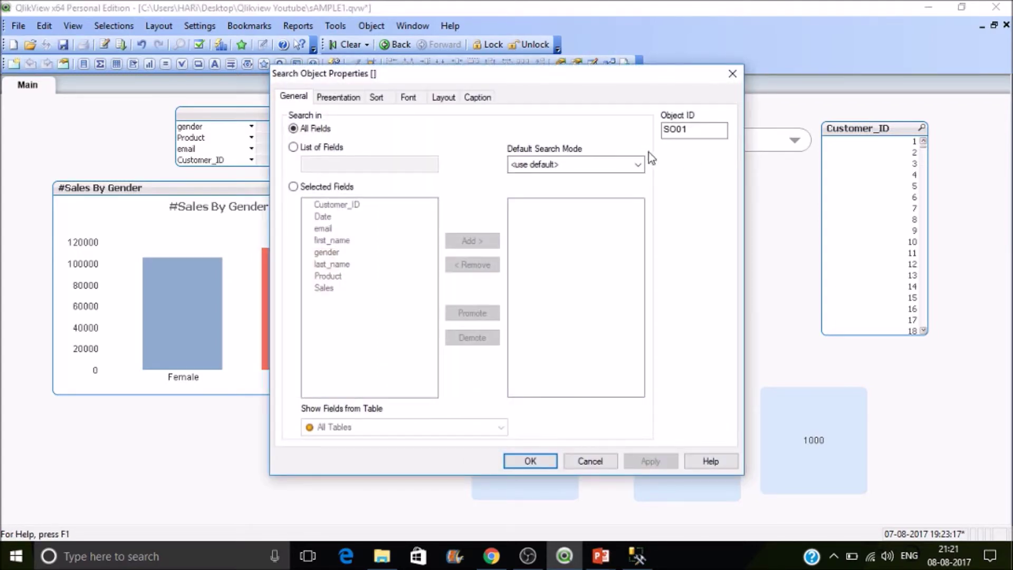
{"action": "left_click", "coordinate": [638, 166]}
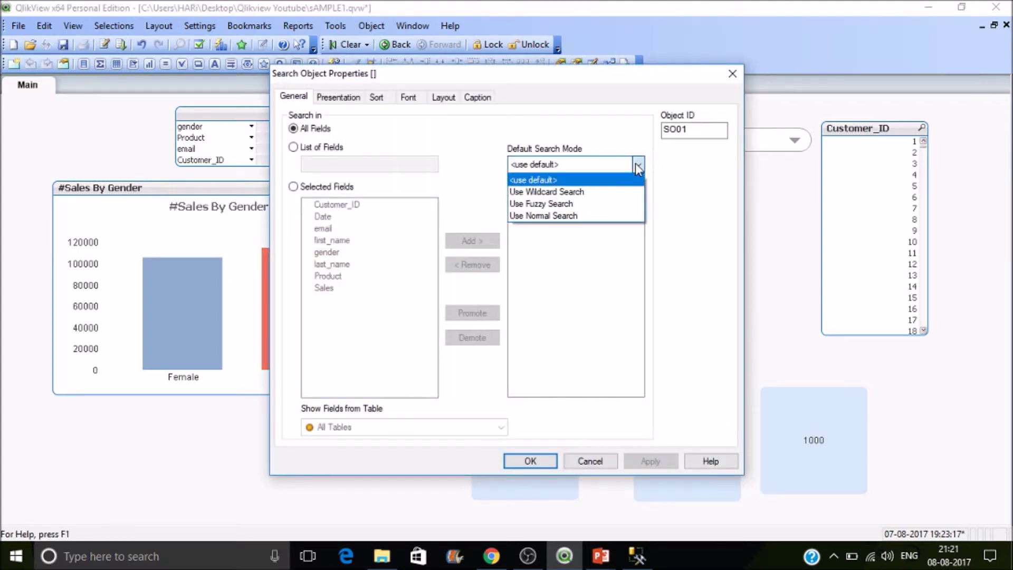
{"action": "left_click", "coordinate": [732, 74]}
{"action": "left_click", "coordinate": [732, 73]}
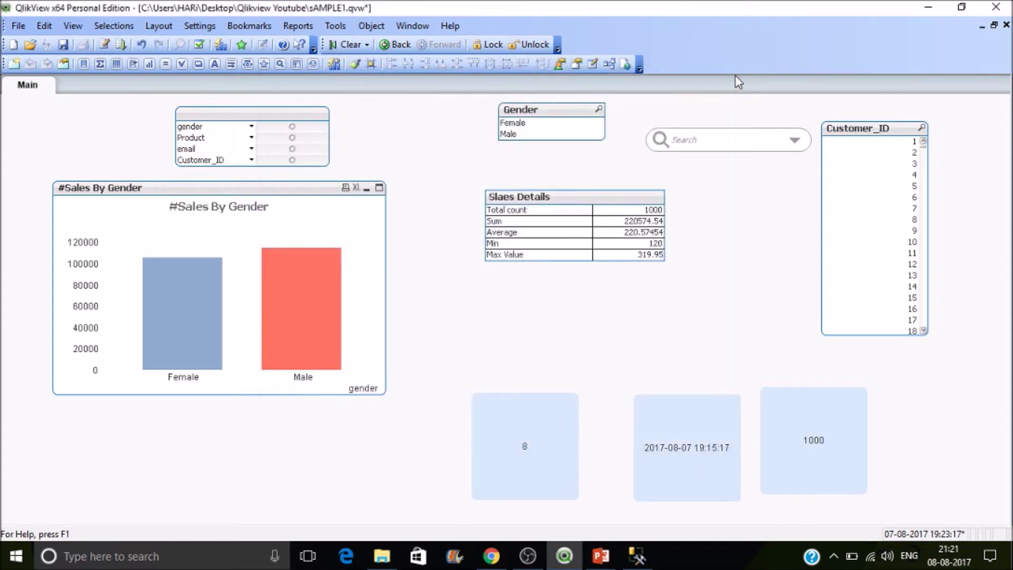
Move the Gender list box left, search 'ha', and select Female.
{"action": "left_click", "coordinate": [566, 113]}
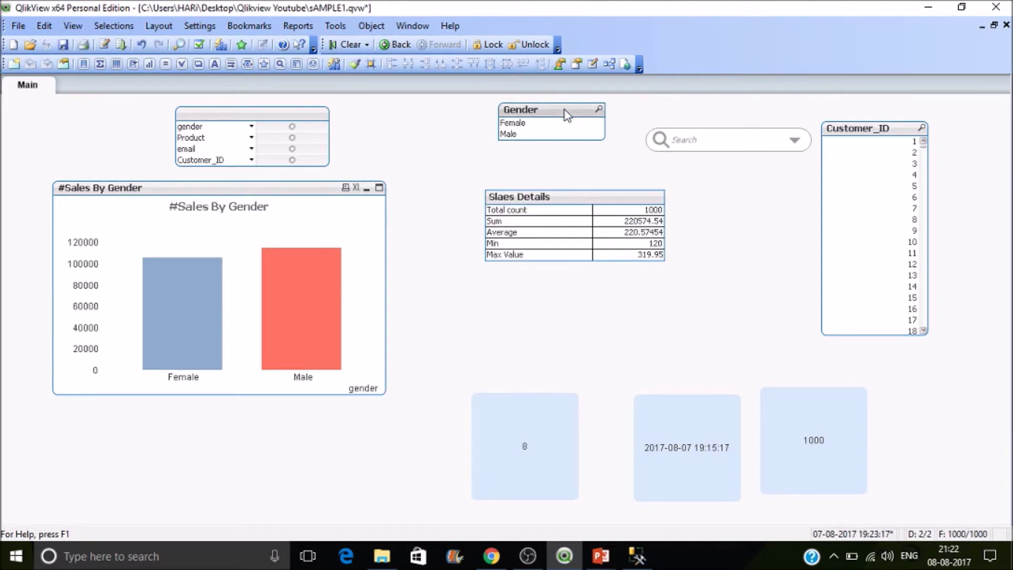
{"action": "left_click_drag", "start_coordinate": [566, 112], "coordinate": [497, 126]}
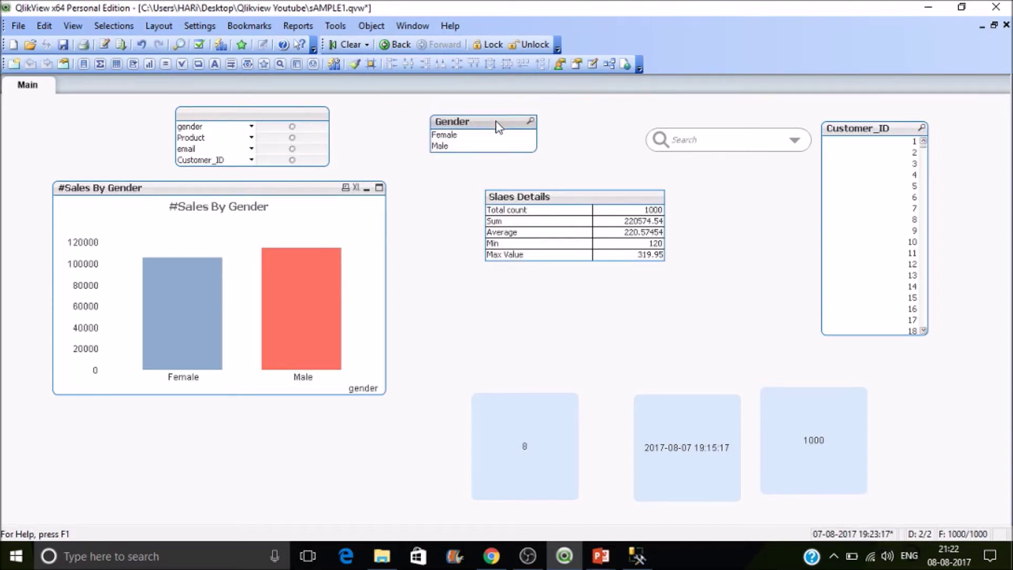
{"action": "left_click", "coordinate": [530, 126]}
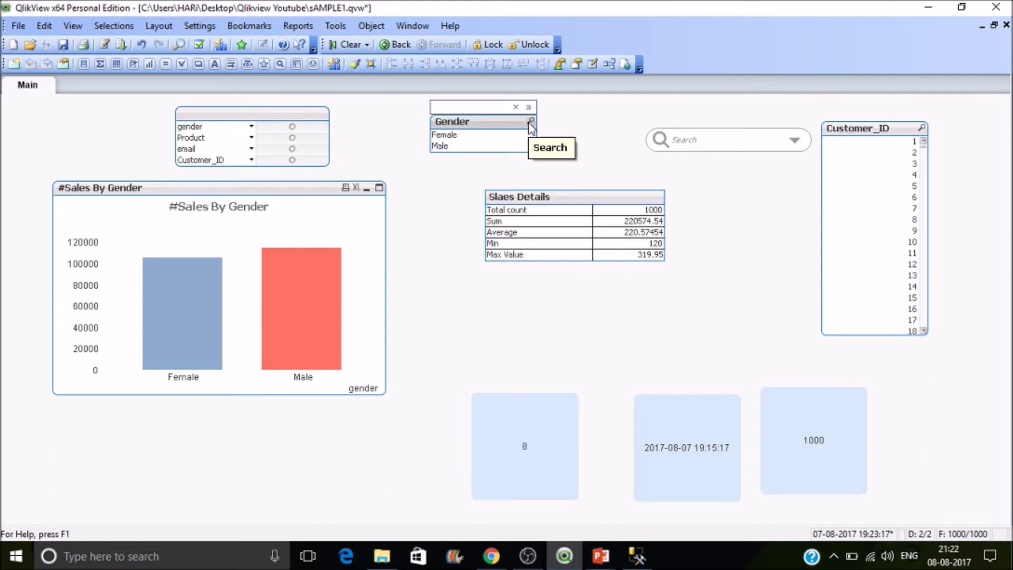
{"action": "left_click", "coordinate": [529, 107]}
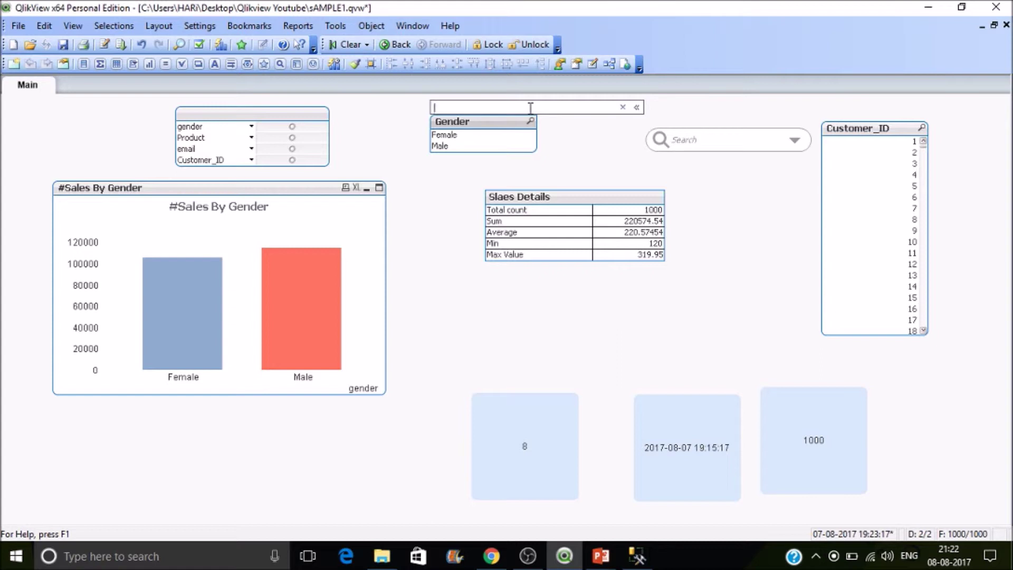
{"action": "type", "text": "ha"}
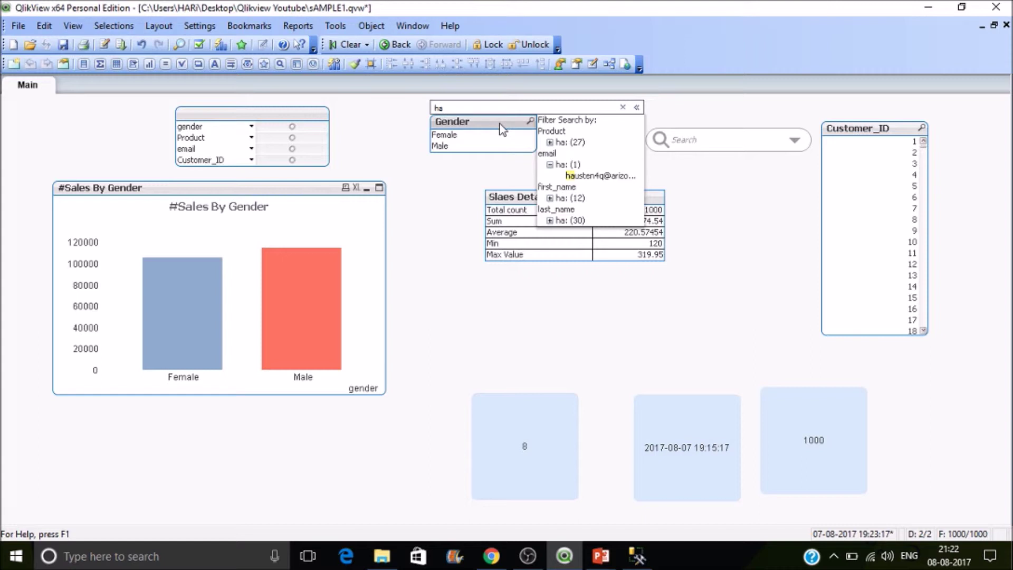
{"action": "left_click", "coordinate": [471, 138]}
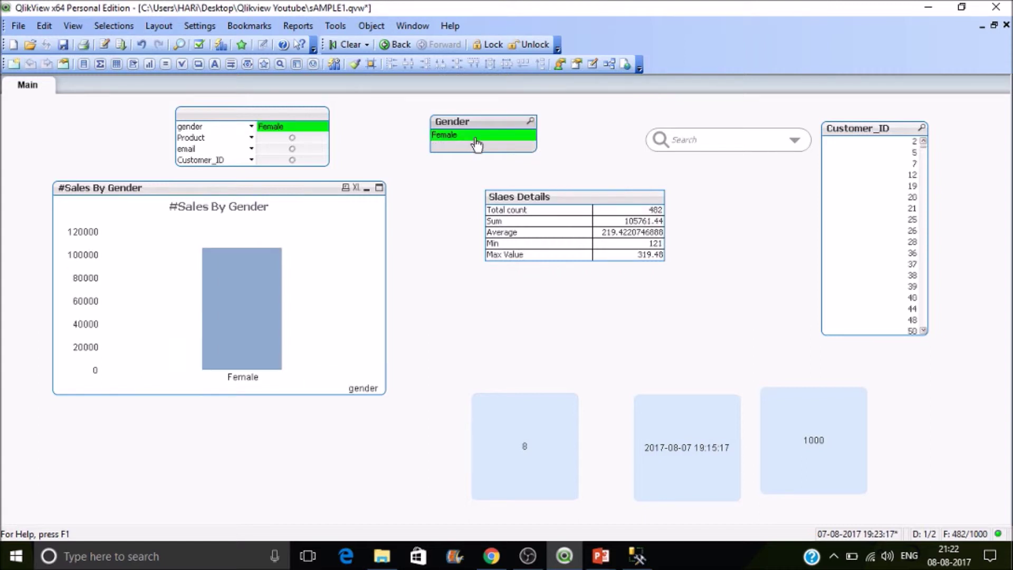
Search 'ha' again above the Gender list, expand and collapse the results, then close it.
{"action": "left_click", "coordinate": [530, 123]}
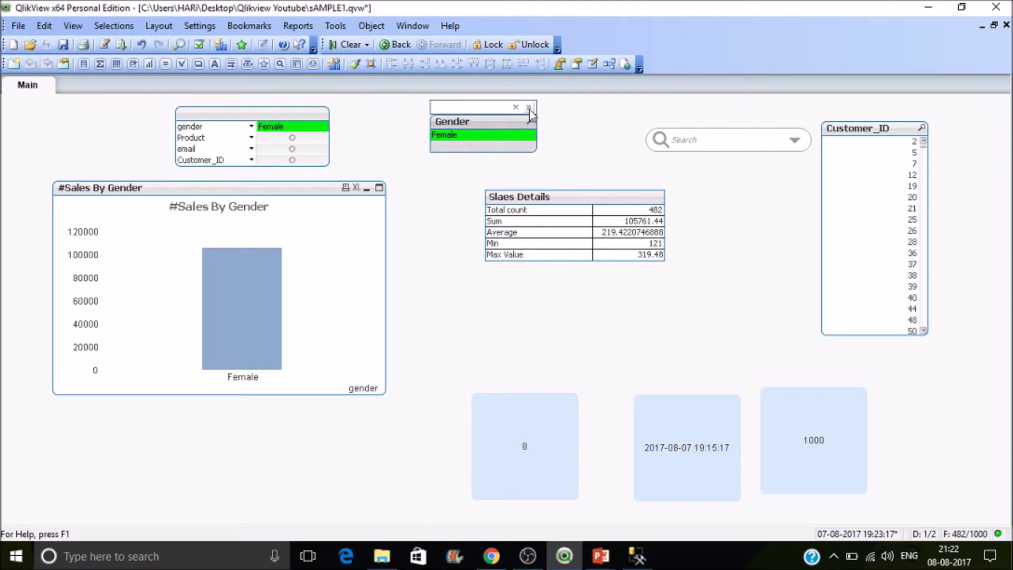
{"action": "left_click", "coordinate": [529, 108]}
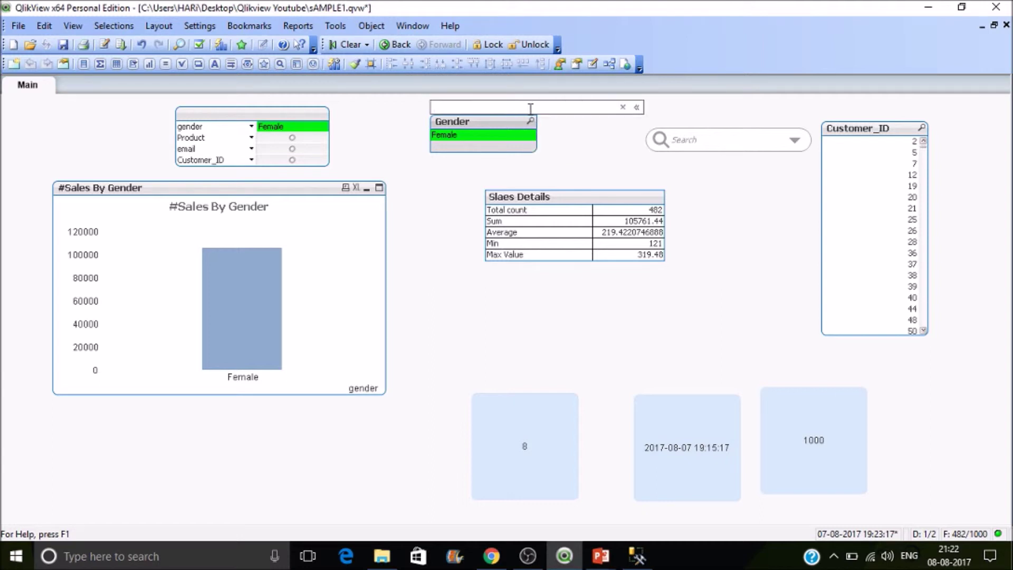
{"action": "type", "text": "ha"}
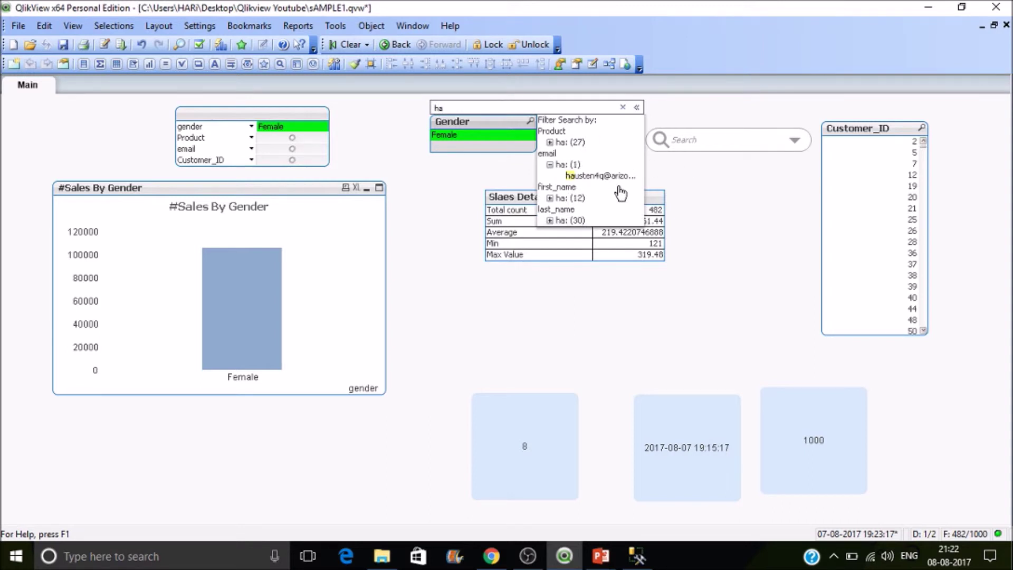
{"action": "left_click", "coordinate": [636, 107]}
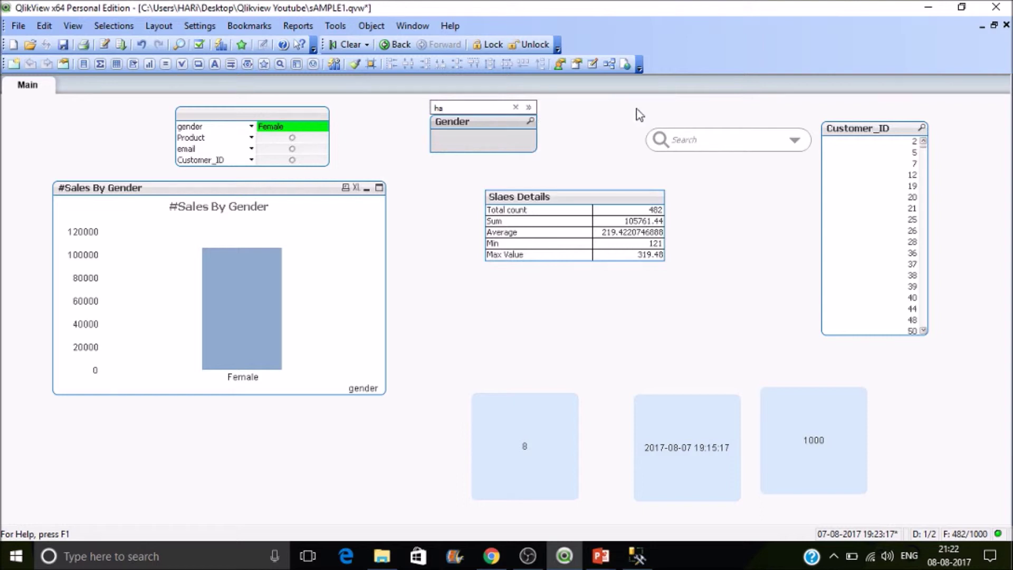
{"action": "left_click", "coordinate": [528, 108]}
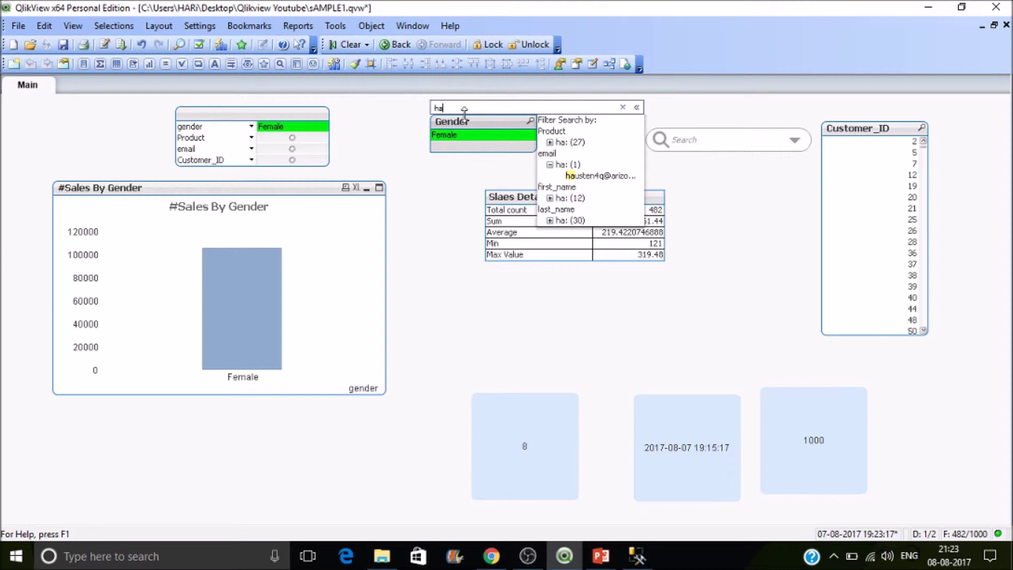
{"action": "left_click", "coordinate": [637, 109]}
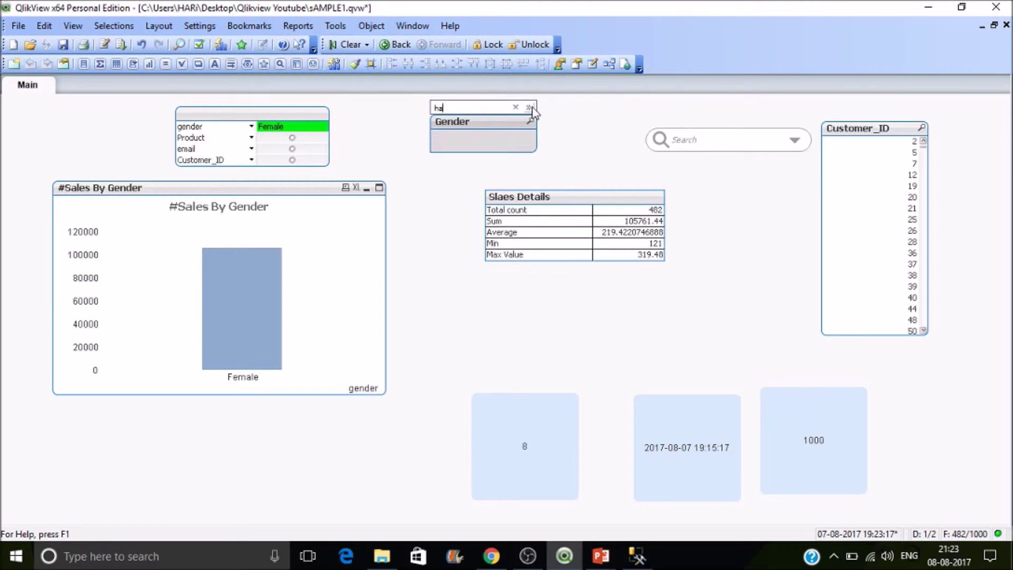
{"action": "left_click", "coordinate": [516, 108]}
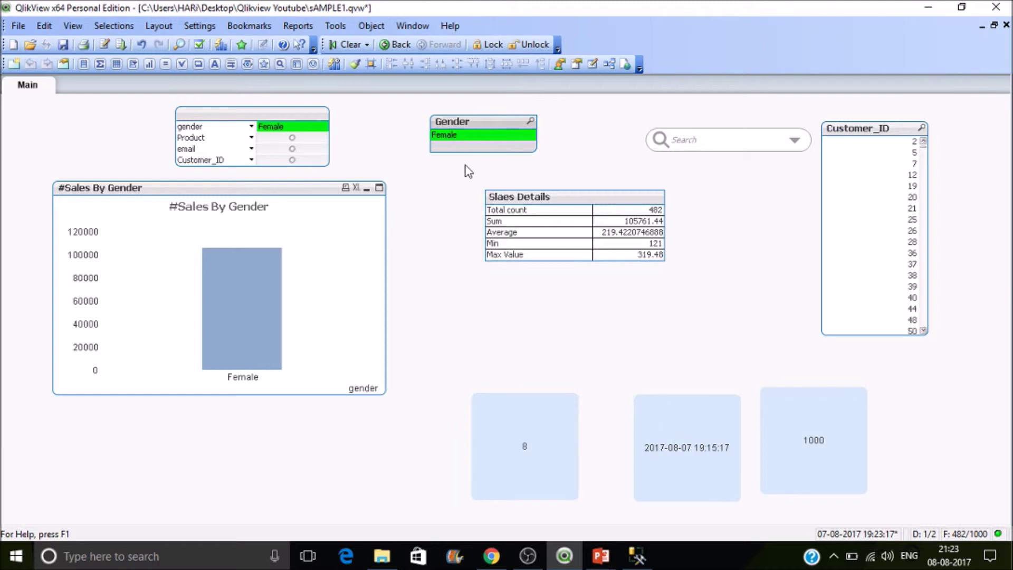
Select one customer's email, add Sheet1, return to Main, and open Current Selections (Ctrl+Q).
{"action": "left_click", "coordinate": [293, 149]}
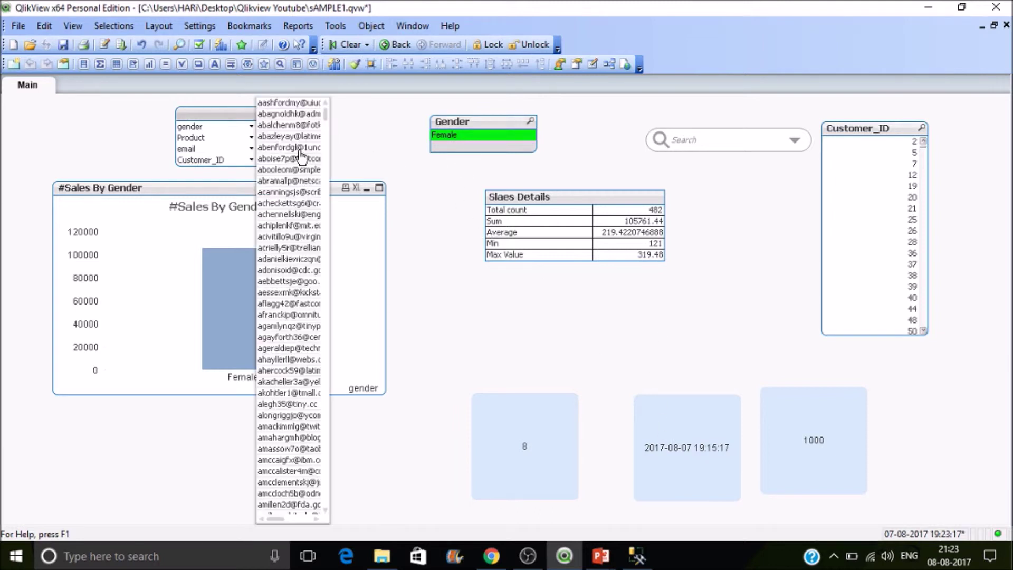
{"action": "left_click", "coordinate": [292, 226]}
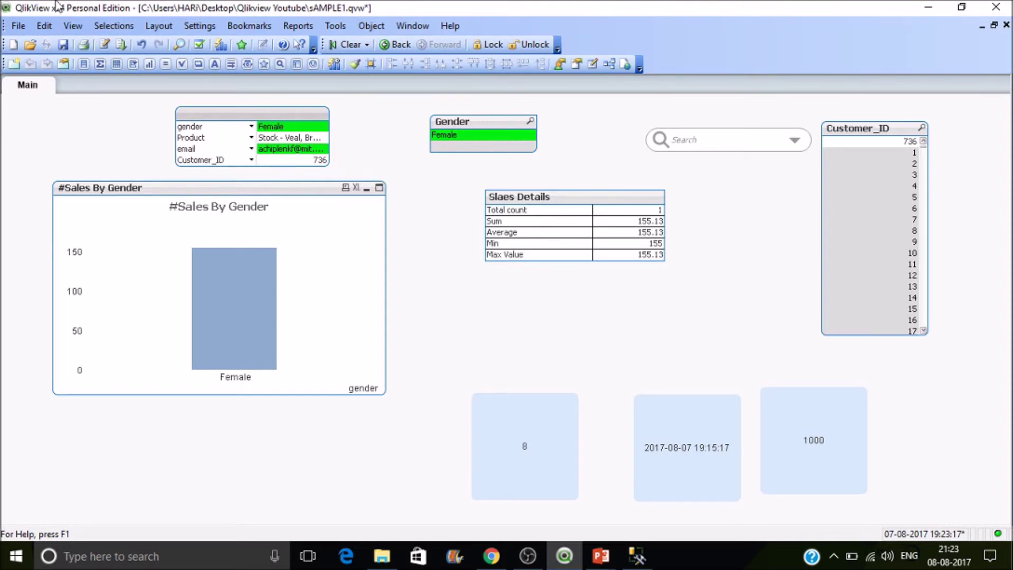
{"action": "left_click", "coordinate": [13, 64]}
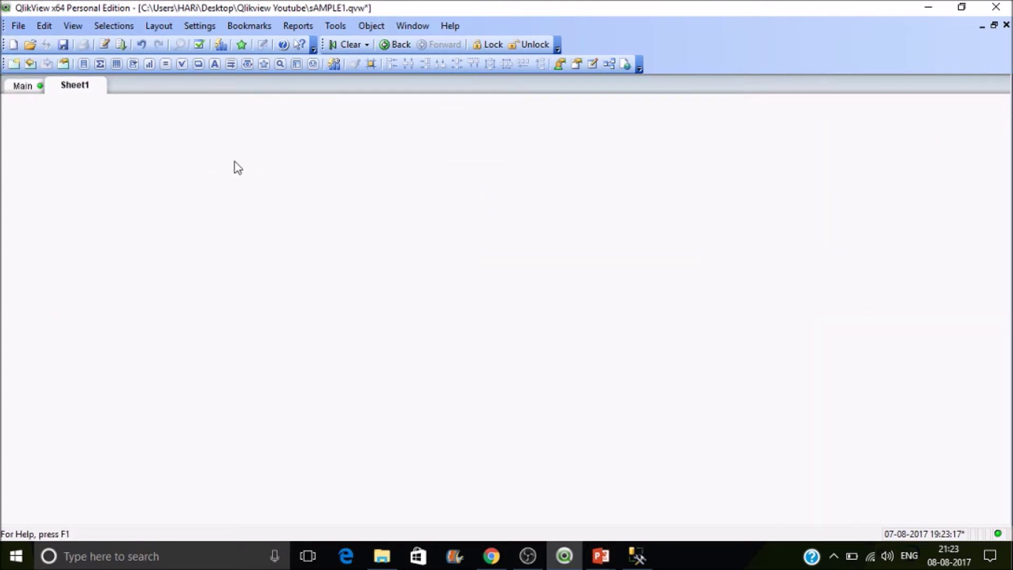
{"action": "left_click", "coordinate": [29, 90]}
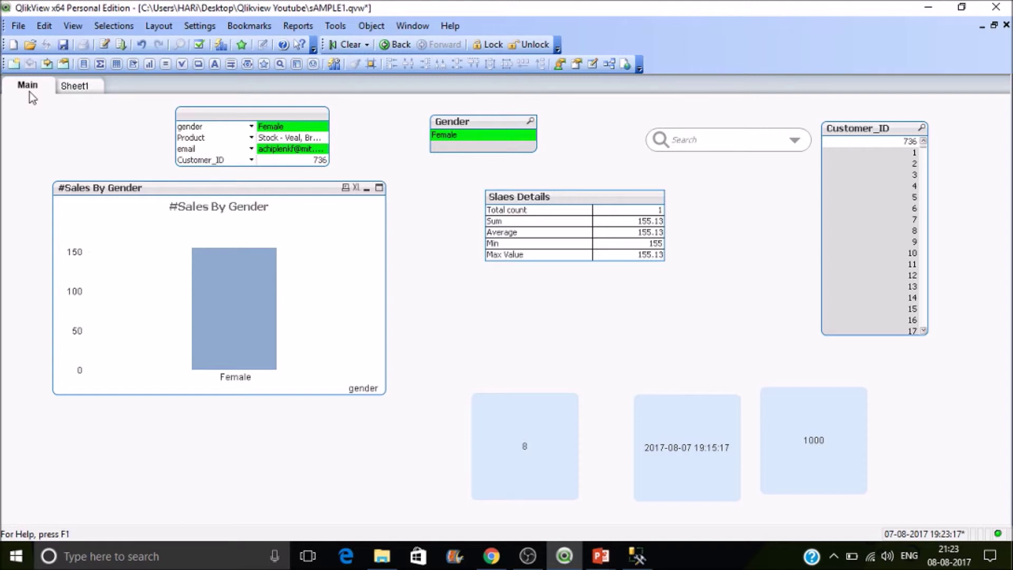
{"action": "key", "text": "ctrl+q"}
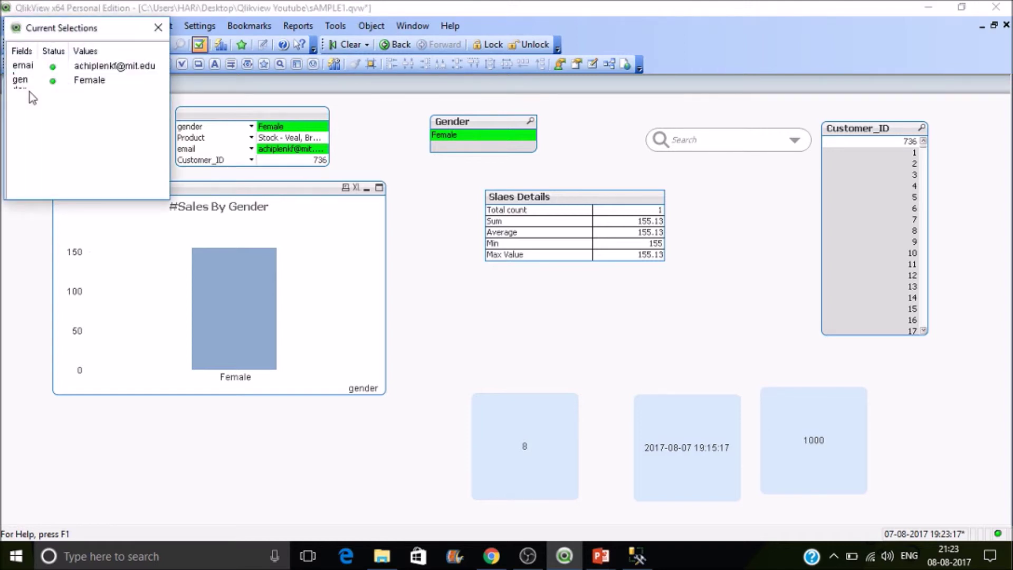
{"action": "left_click_drag", "start_coordinate": [40, 51], "coordinate": [60, 67]}
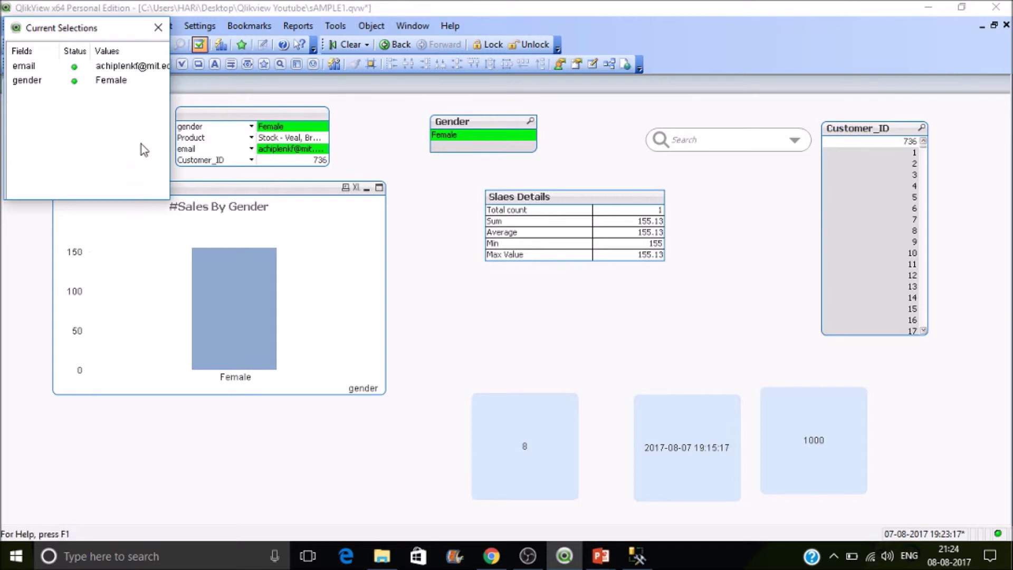
{"action": "left_click", "coordinate": [157, 28]}
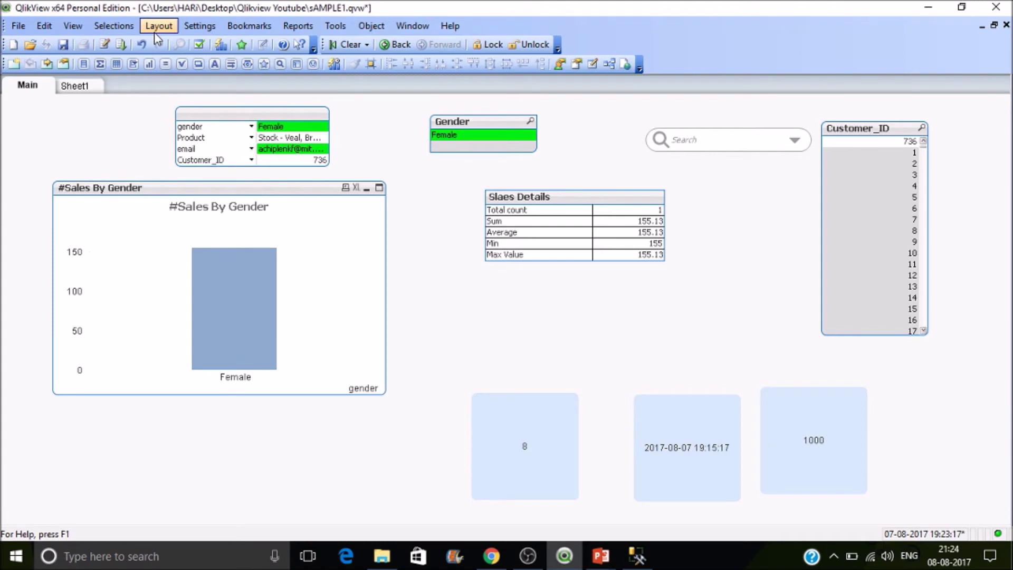
{"action": "right_click", "coordinate": [19, 107]}
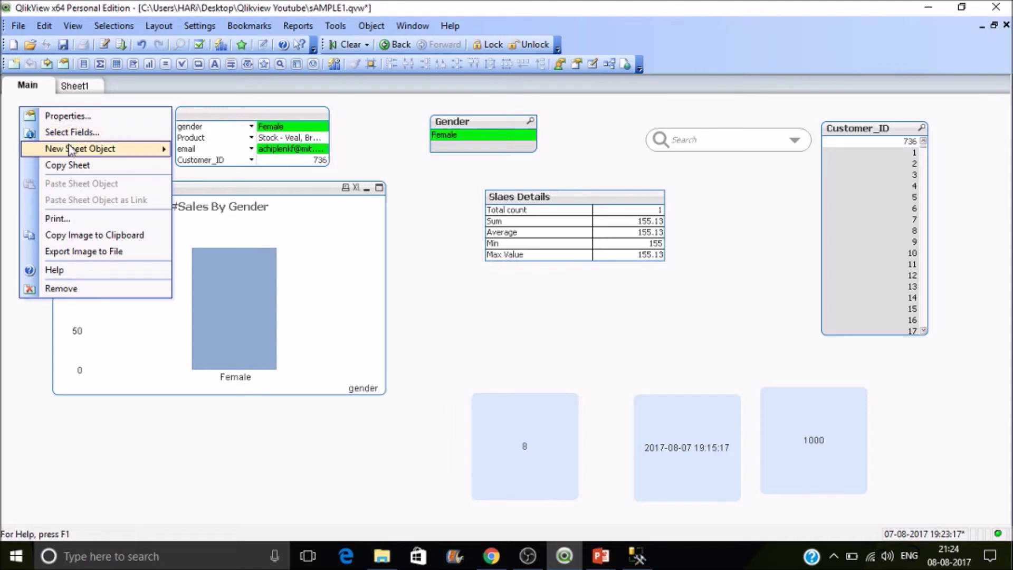
Insert a Current Selections box on the Main sheet showing the email and Female gender selections.
{"action": "mouse_move", "coordinate": [70, 152]}
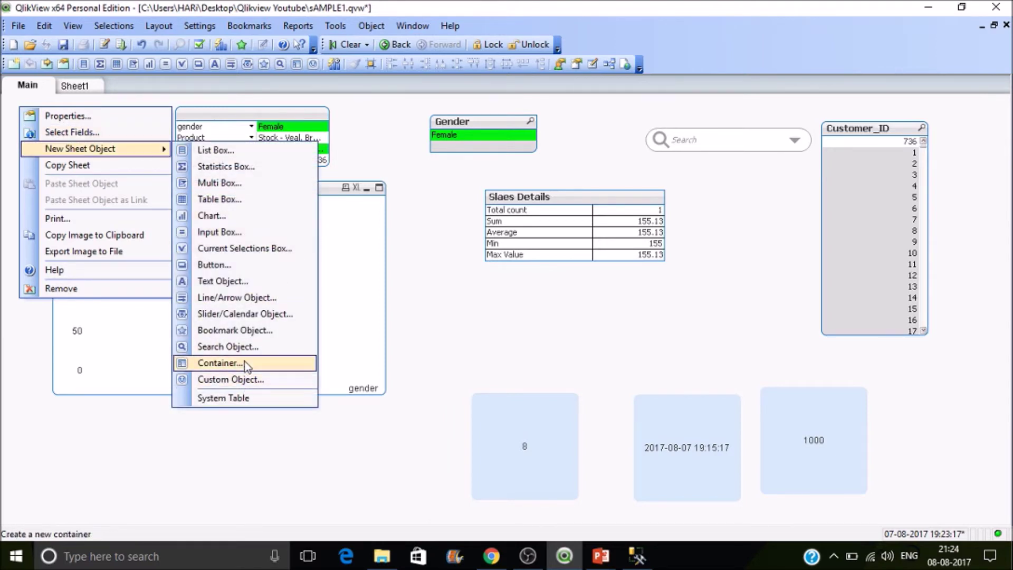
{"action": "left_click", "coordinate": [256, 252]}
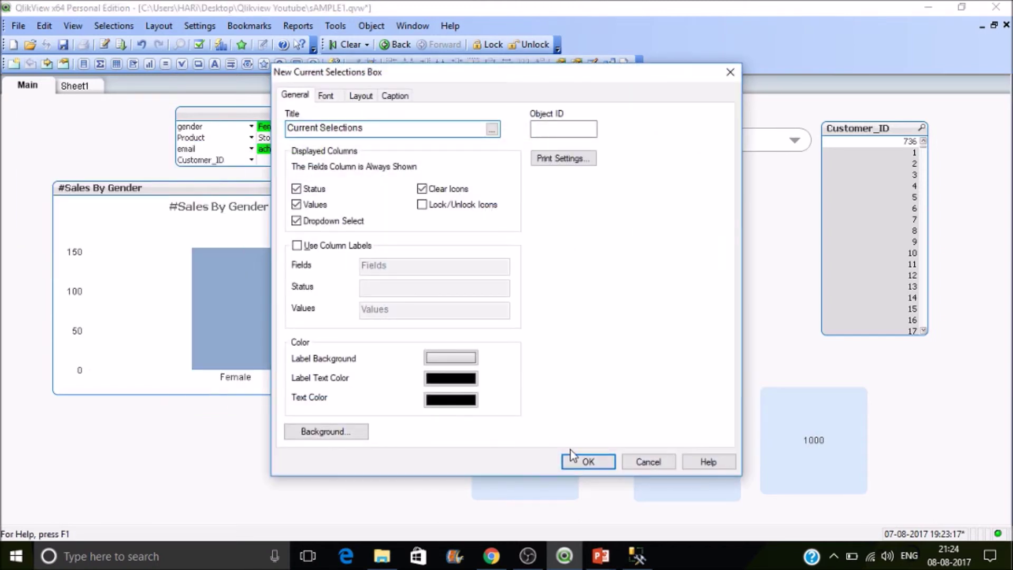
{"action": "left_click", "coordinate": [587, 462]}
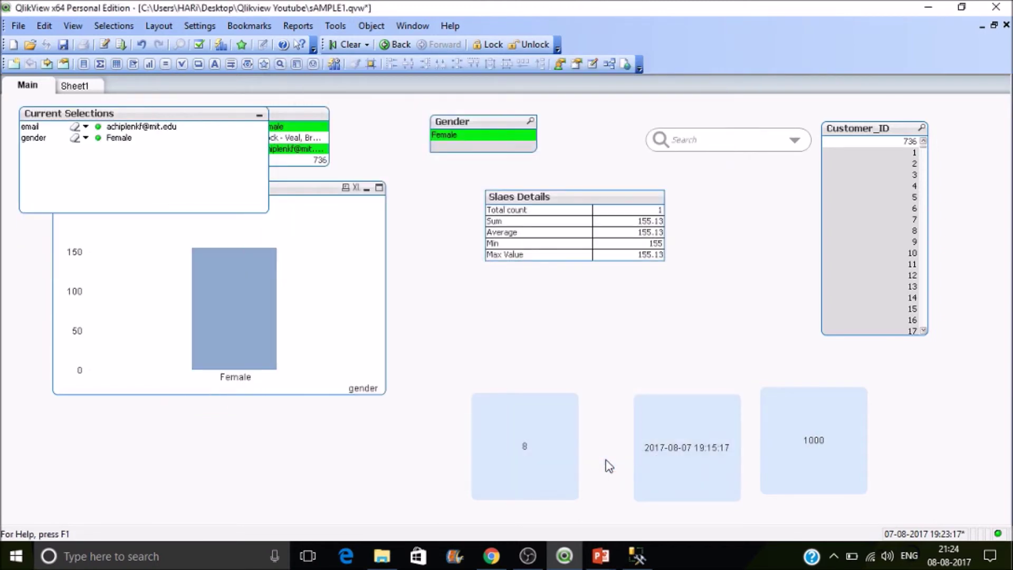
Switch the email filter to a different customer and remove the gender selection.
{"action": "left_click", "coordinate": [86, 127]}
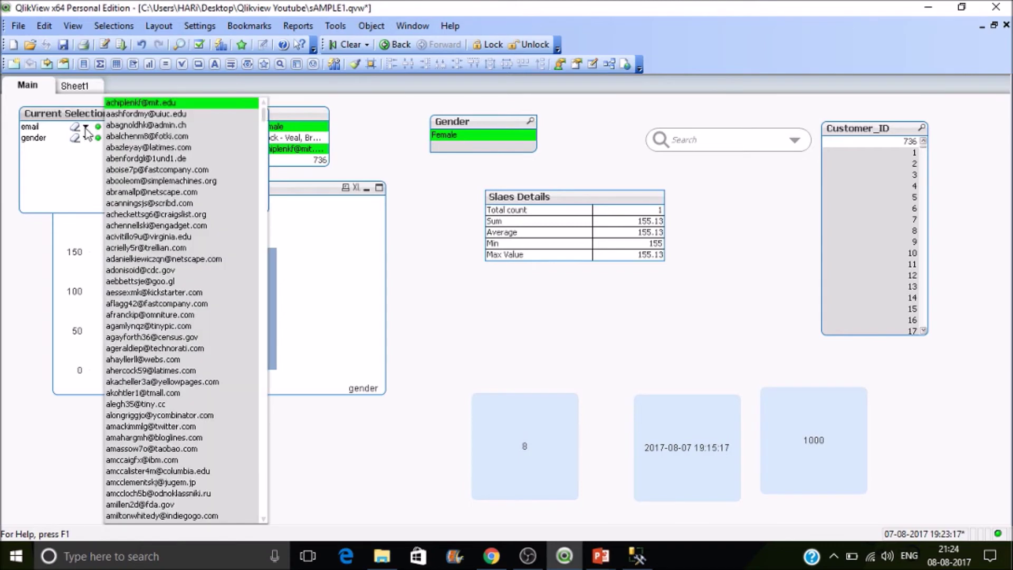
{"action": "left_click", "coordinate": [169, 169]}
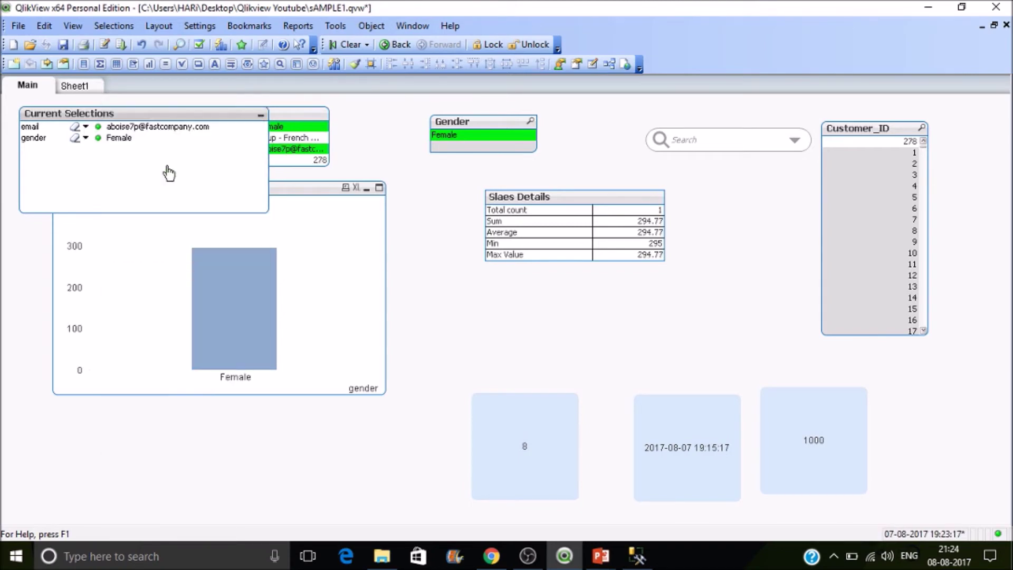
{"action": "left_click", "coordinate": [75, 138]}
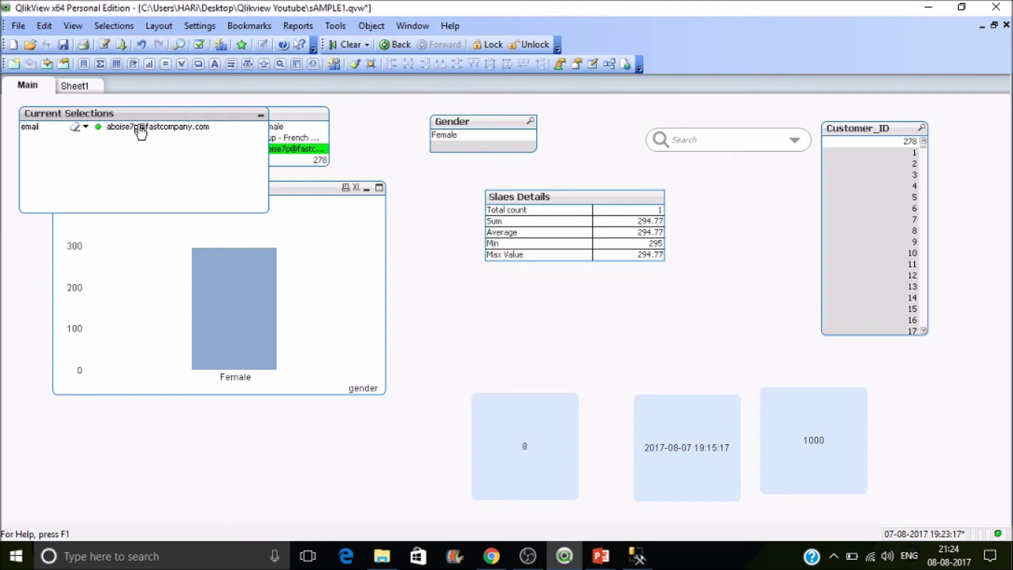
Move the Current Selections box to the sheet's lower left and clear all selections.
{"action": "left_click_drag", "start_coordinate": [141, 120], "coordinate": [217, 436]}
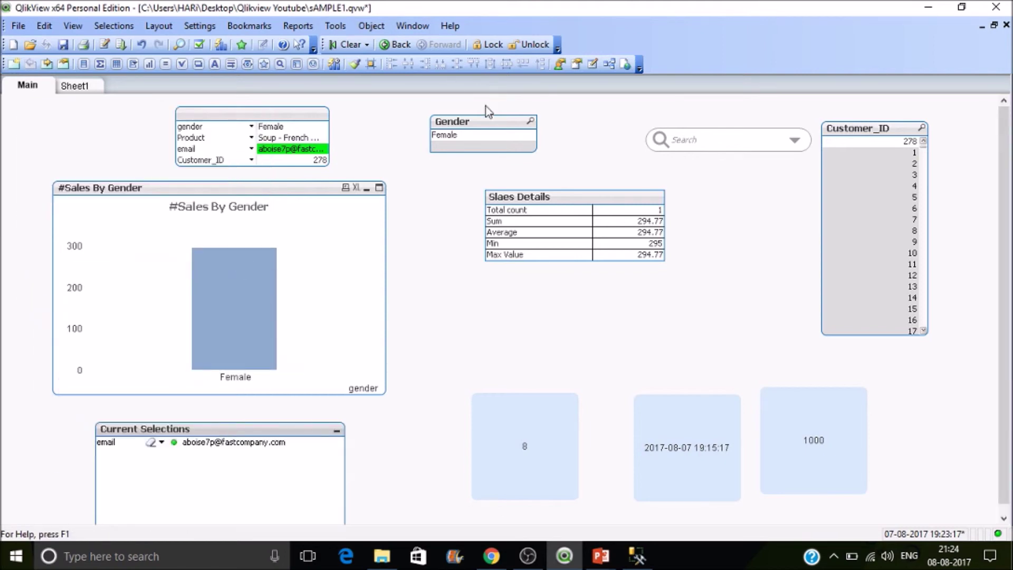
{"action": "left_click", "coordinate": [363, 46]}
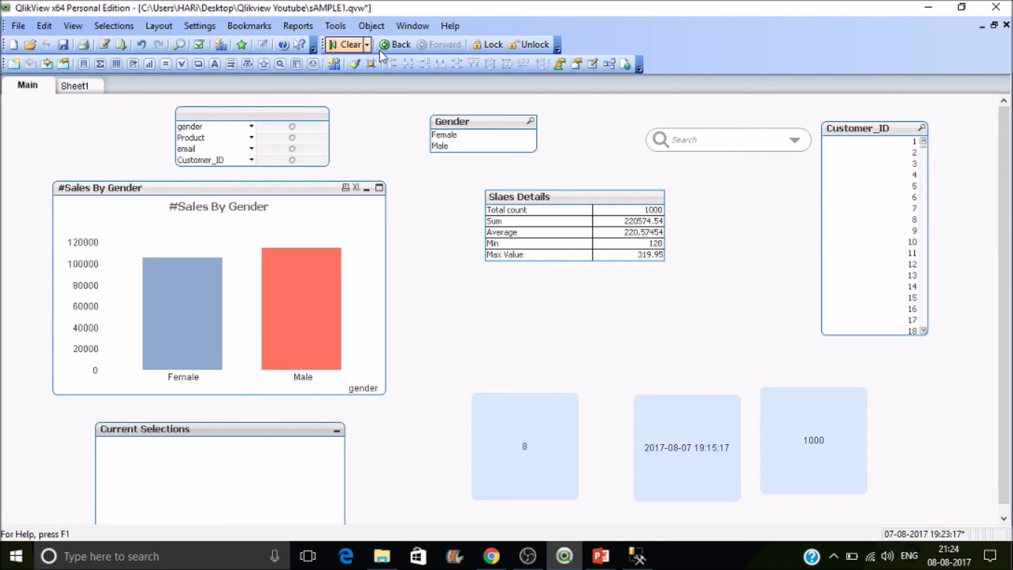
Select Female in the Gender list box and lock it (482 records, sum 105761.44).
{"action": "left_click", "coordinate": [465, 138]}
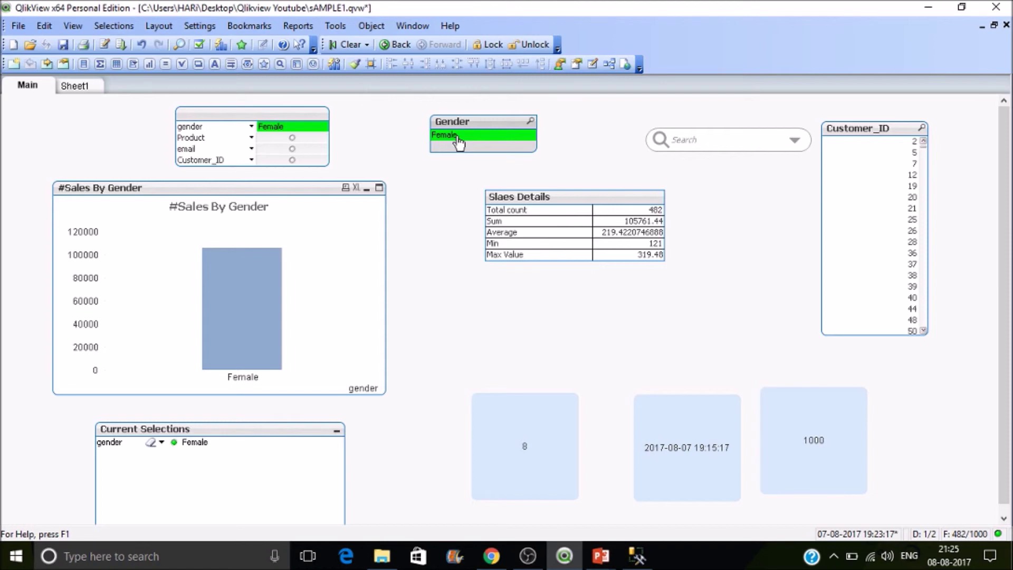
{"action": "right_click", "coordinate": [460, 138]}
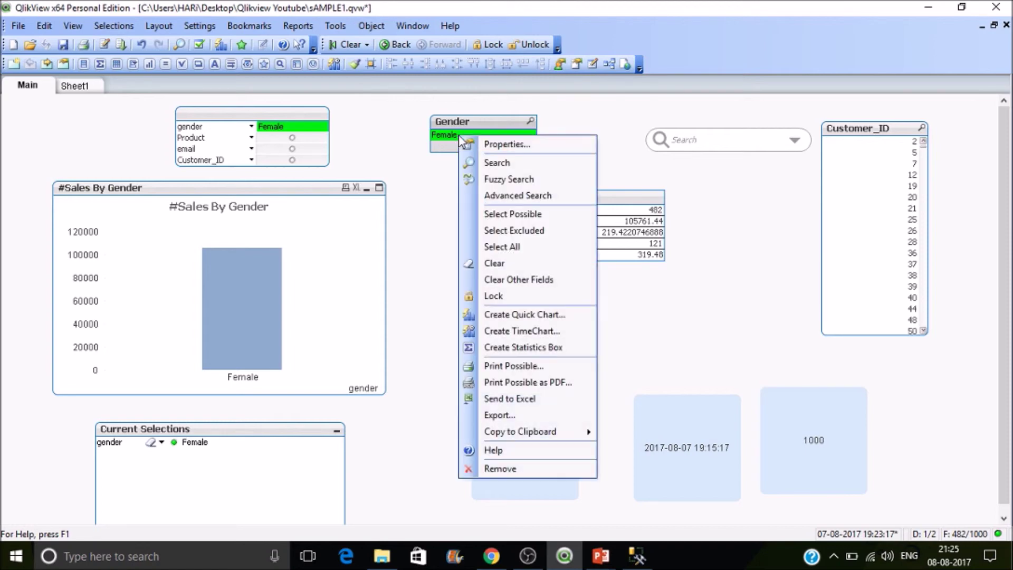
{"action": "left_click", "coordinate": [490, 297]}
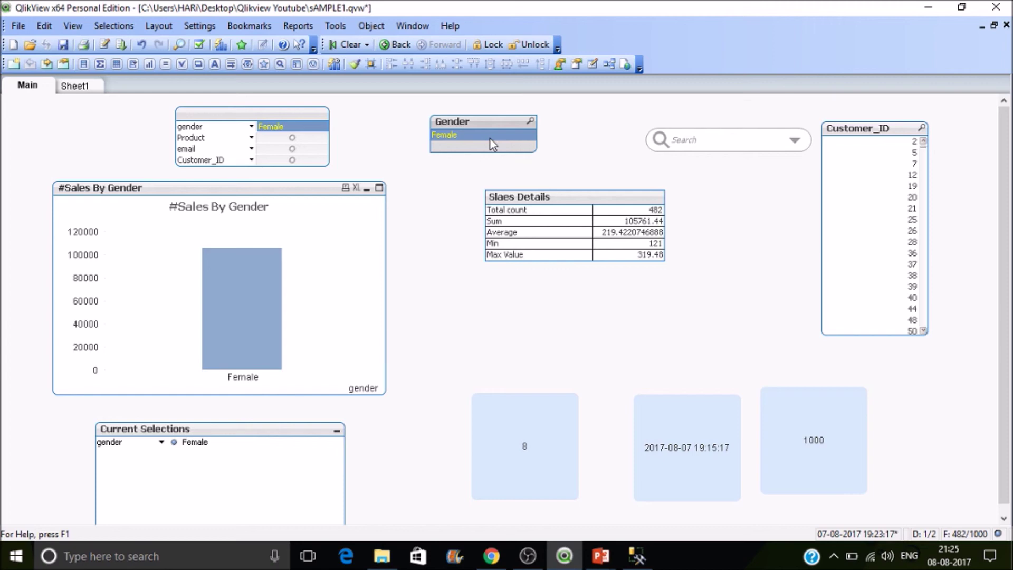
{"action": "right_click", "coordinate": [491, 141]}
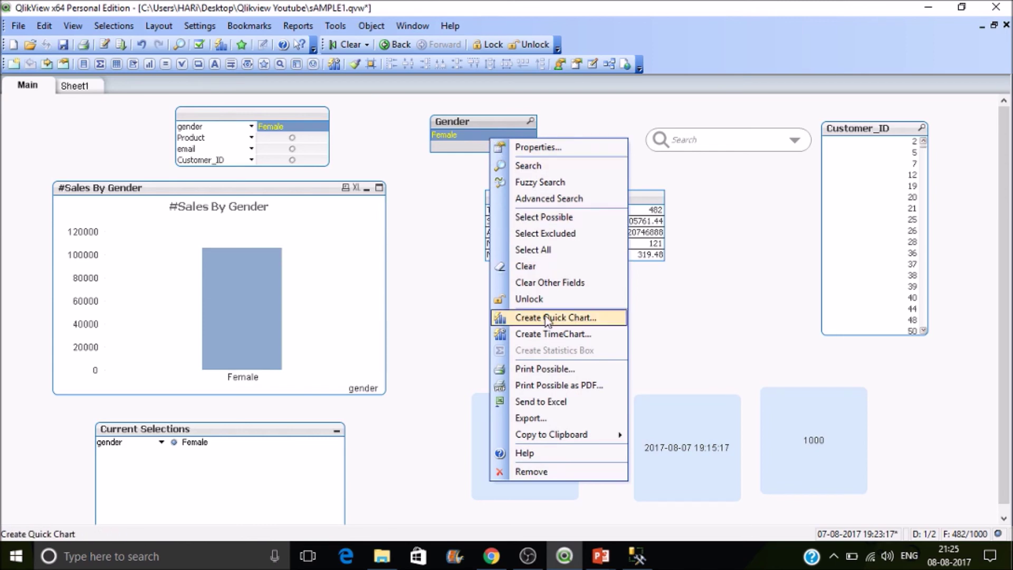
Unlock Female and select the excluded gender so only Male is filtered (518 records).
{"action": "left_click", "coordinate": [528, 298]}
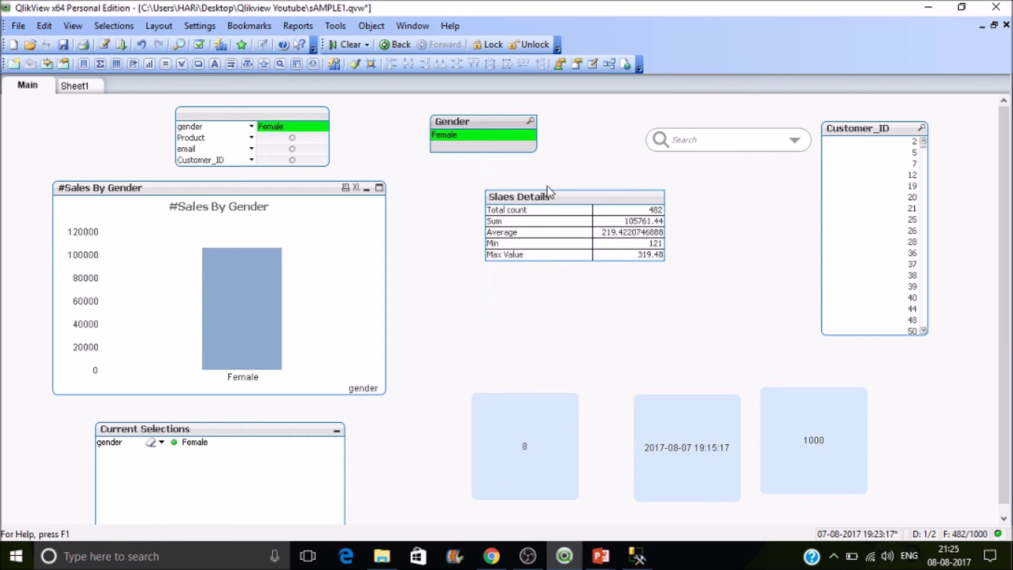
{"action": "right_click", "coordinate": [482, 138]}
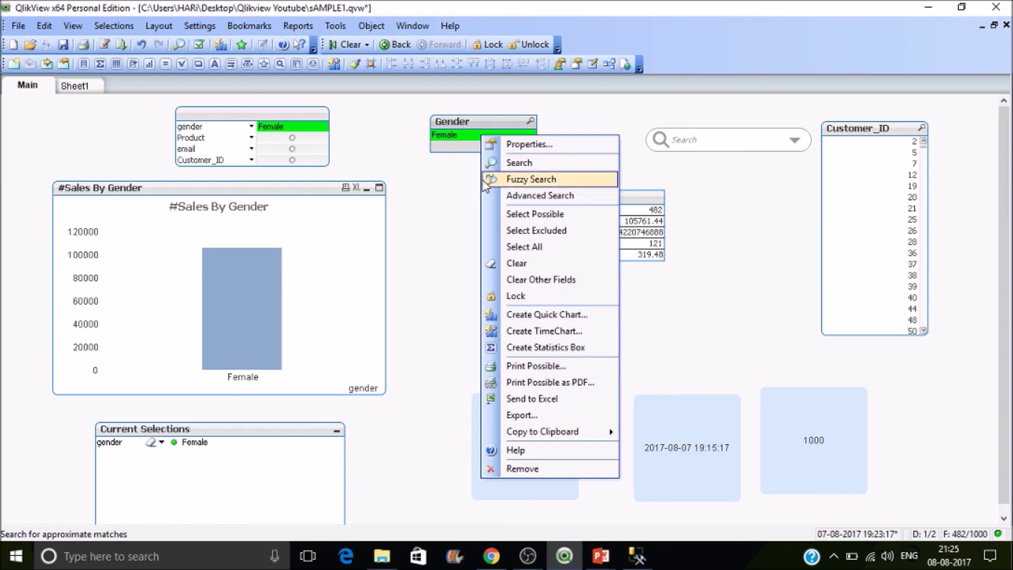
{"action": "left_click", "coordinate": [548, 233]}
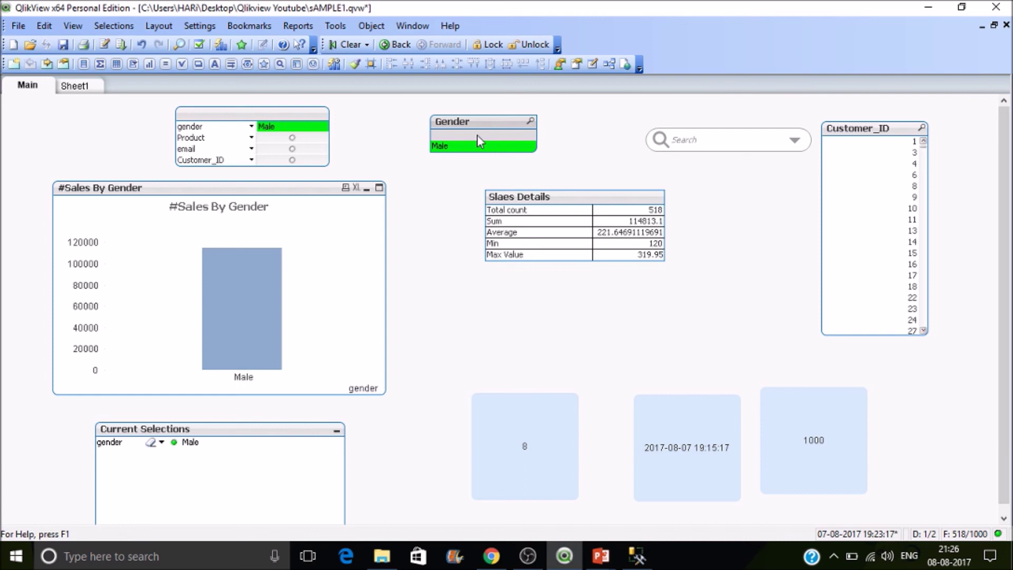
{"action": "right_click", "coordinate": [732, 51]}
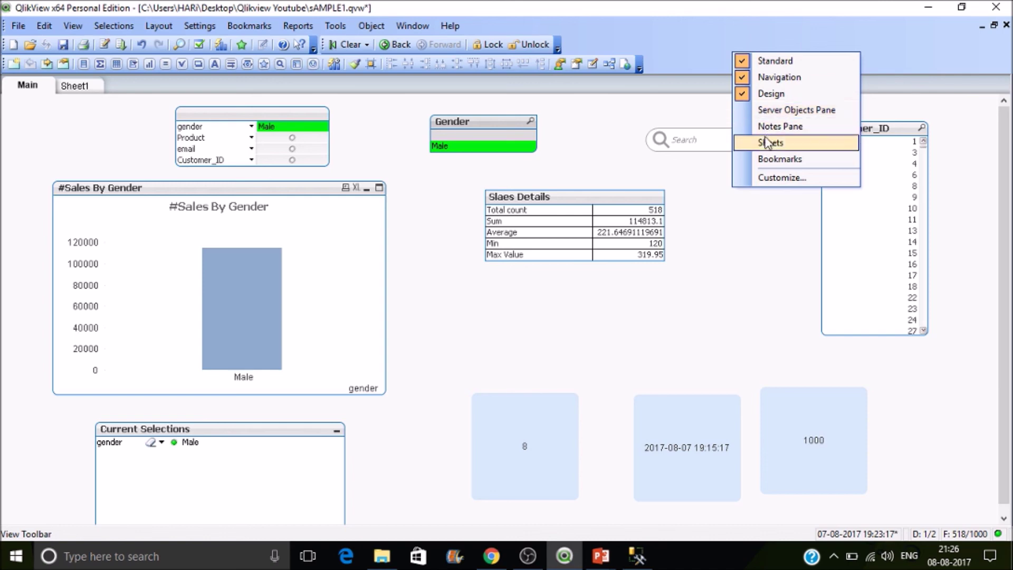
{"action": "left_click", "coordinate": [685, 48]}
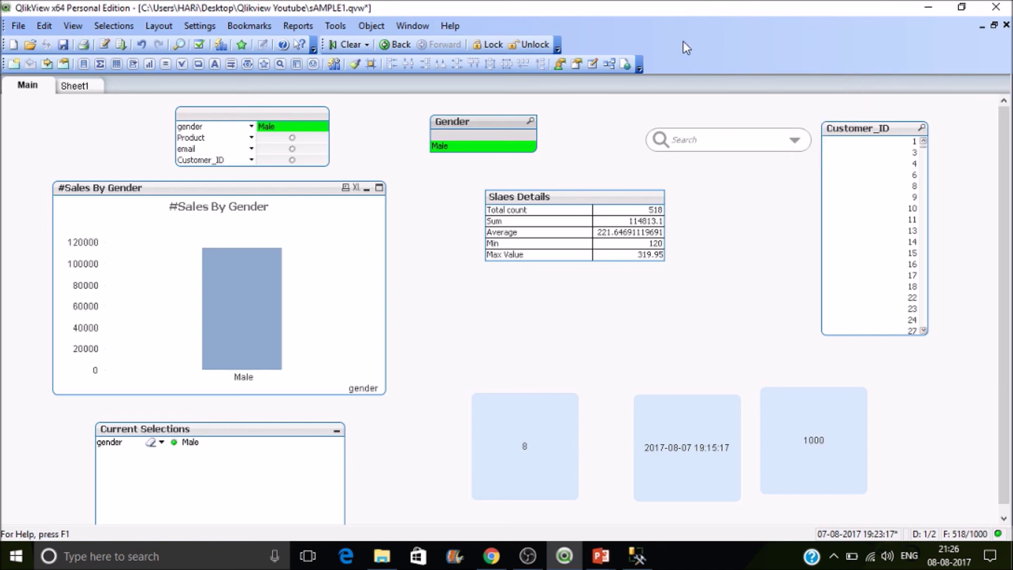